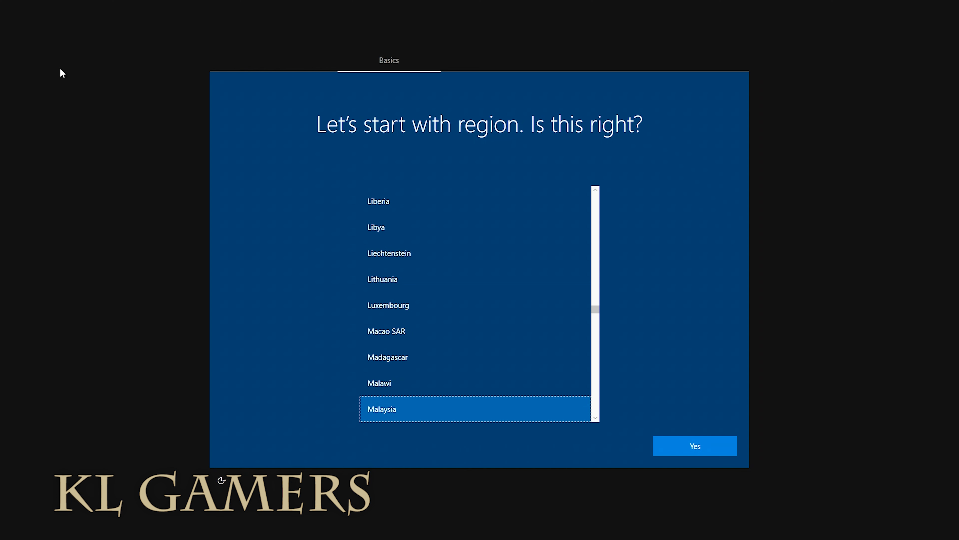
- Accept Malaysia as the region and US as the keyboard layout, without adding a second layout
left_click(687, 447)
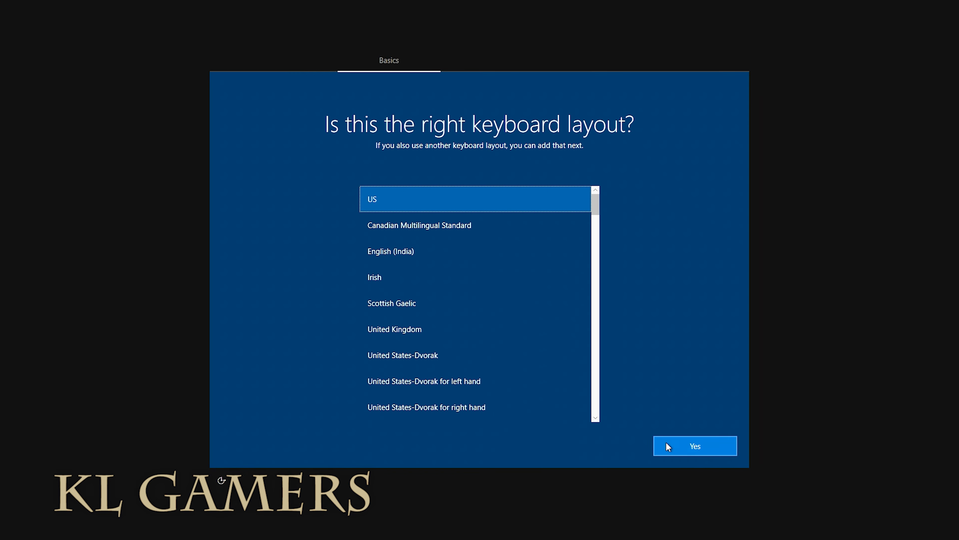
left_click(687, 445)
left_click(682, 452)
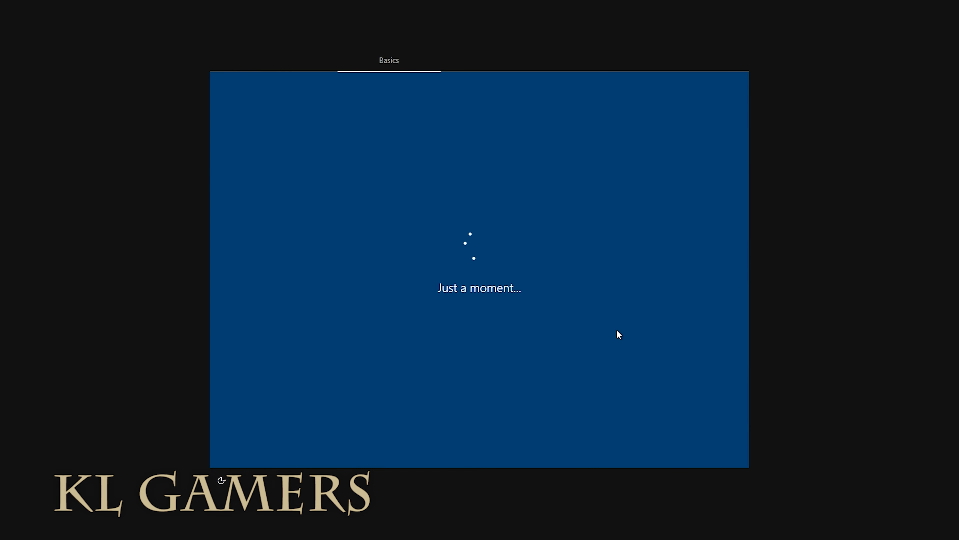
- Skip the internet connection and continue with limited setup
left_click(287, 455)
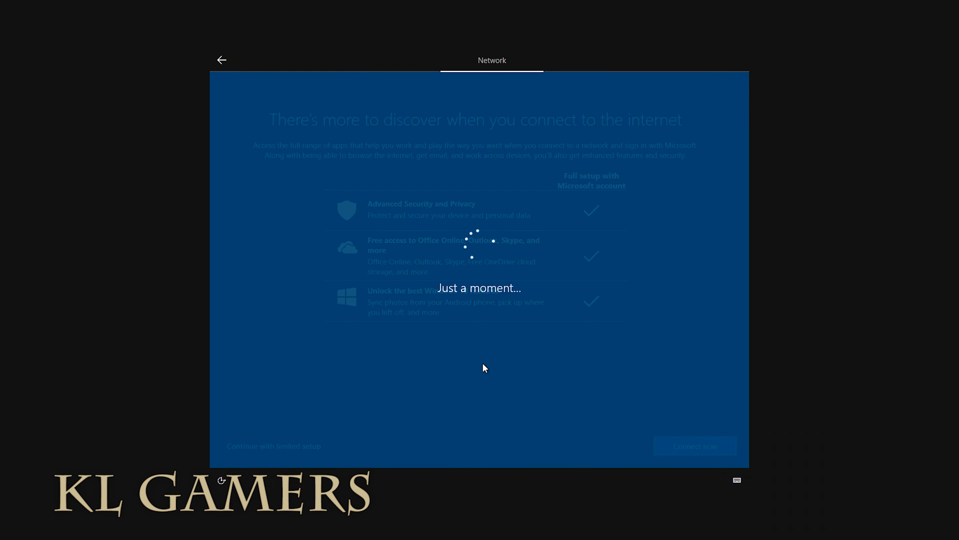
left_click(286, 442)
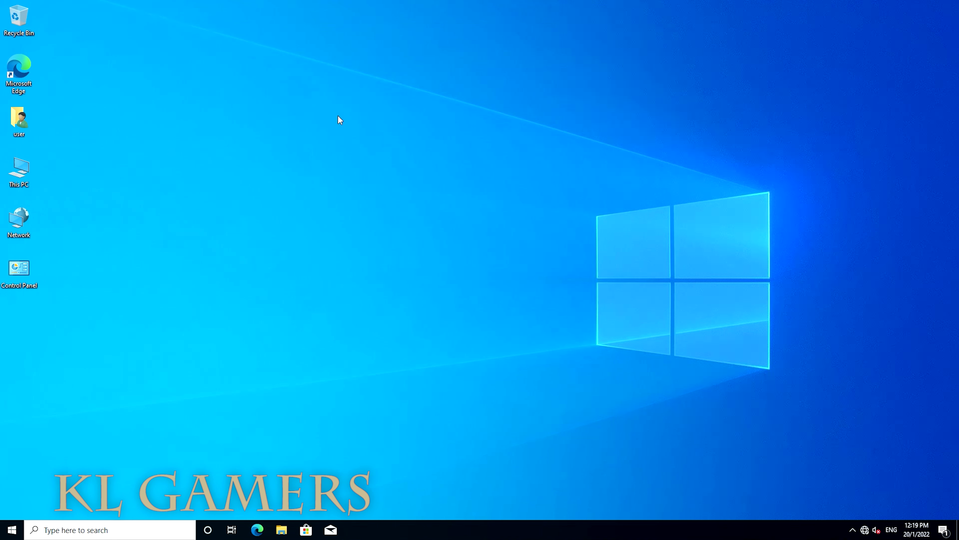
- Refresh the desktop and open This PC to look over the local and 21H1 drives
right_click(327, 117)
left_click(341, 145)
double_click(10, 68)
left_click(379, 289)
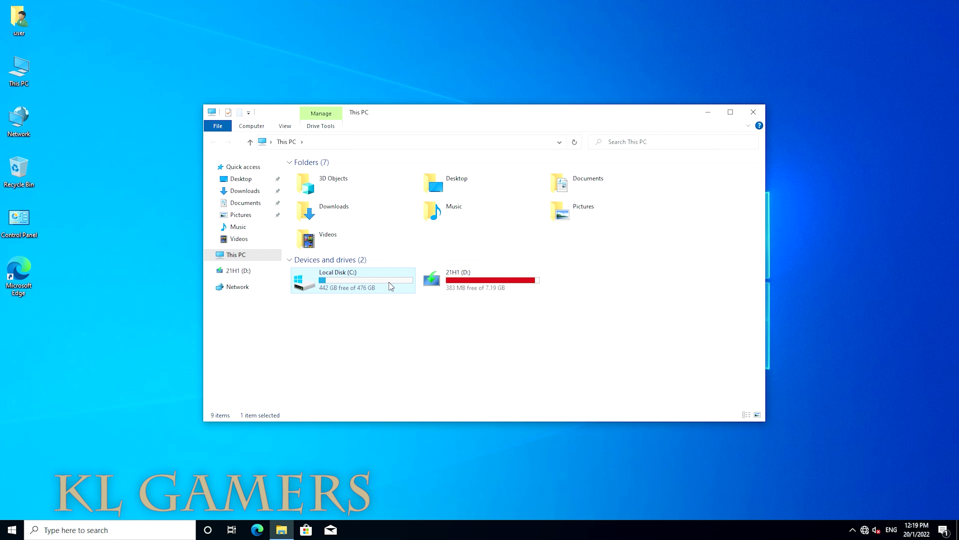
key("Right")
key("Left")
key("Right")
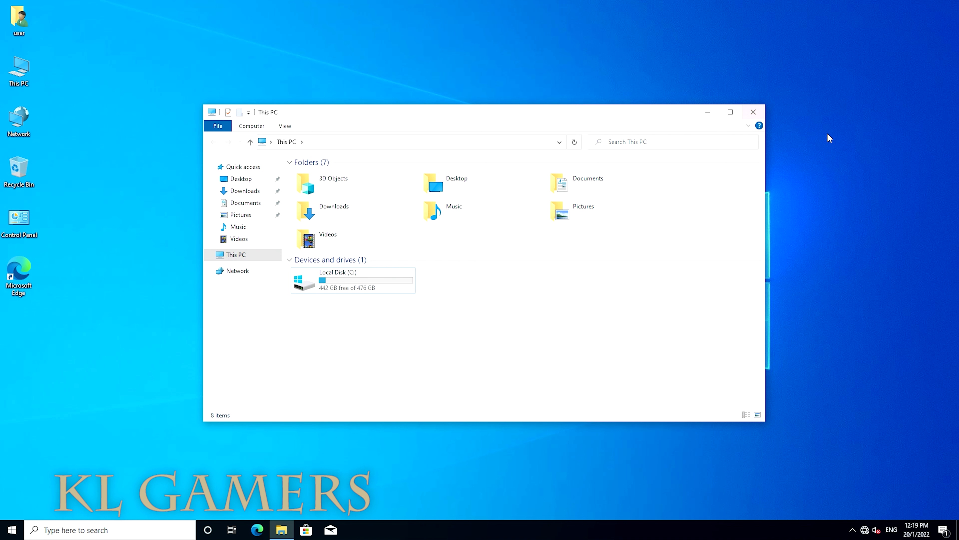
- Rename the Local Disk (C:) drive to OS
right_click(385, 278)
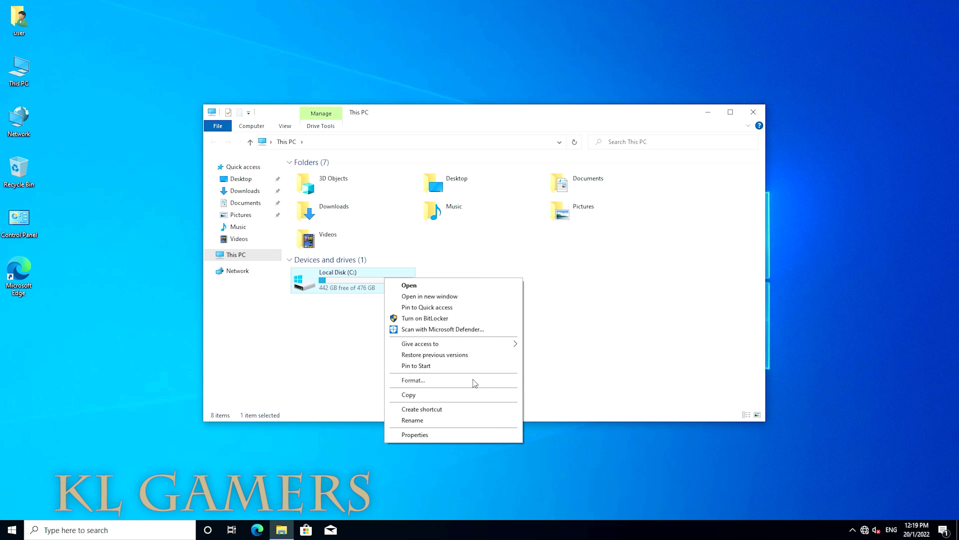
left_click(447, 420)
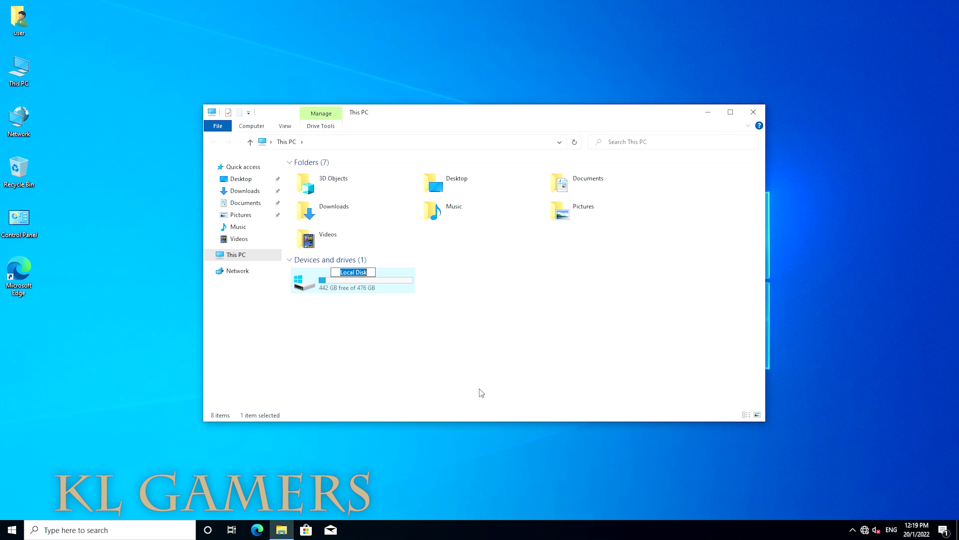
type("OD")
key("BackSpace")
type("S")
key("Return")
- Open the C: drive to view its contents and close the window
left_click(490, 276)
double_click(374, 289)
left_click(753, 111)
- Check the PC's properties and inspect the display adapters and disk drives in Device Manager, closing both windows
right_click(19, 68)
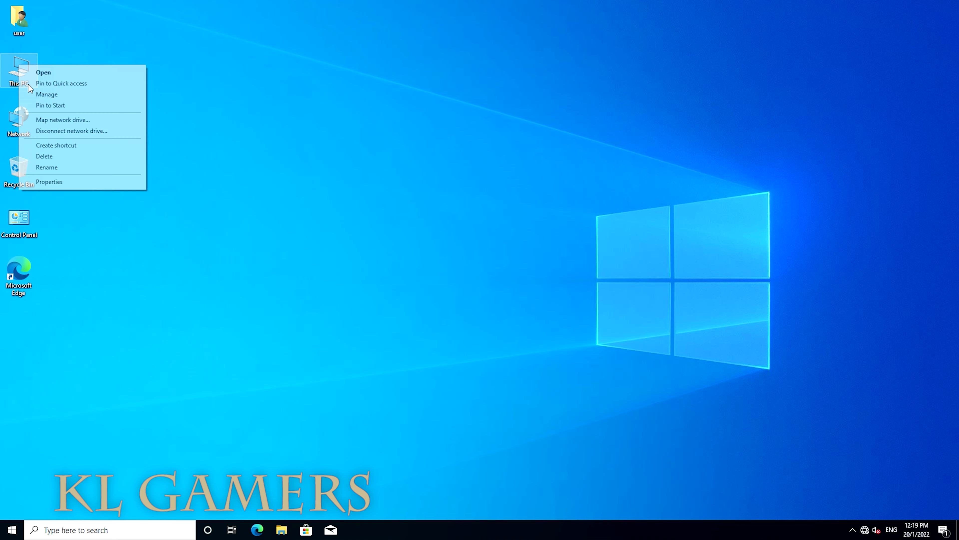
left_click(60, 185)
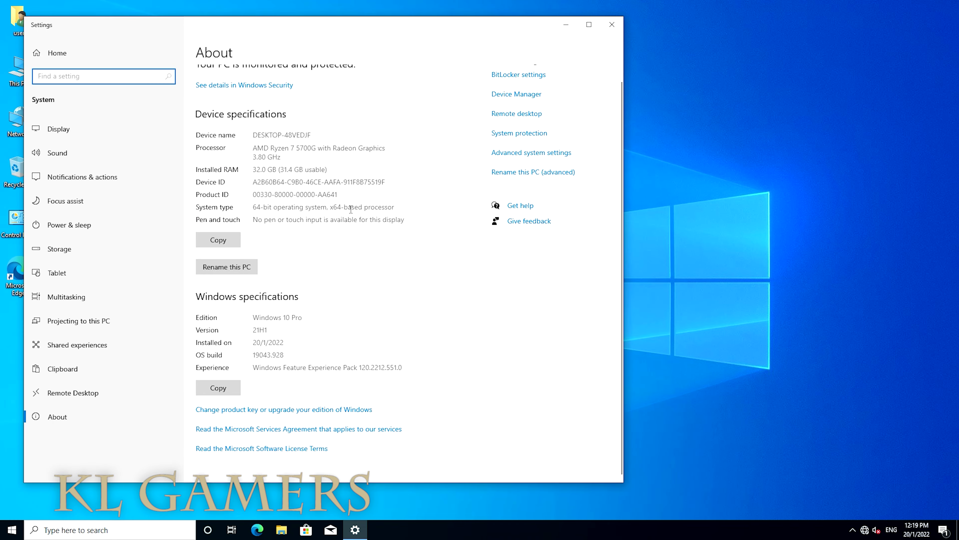
left_click_drag(451, 25, 531, 32)
left_click(589, 112)
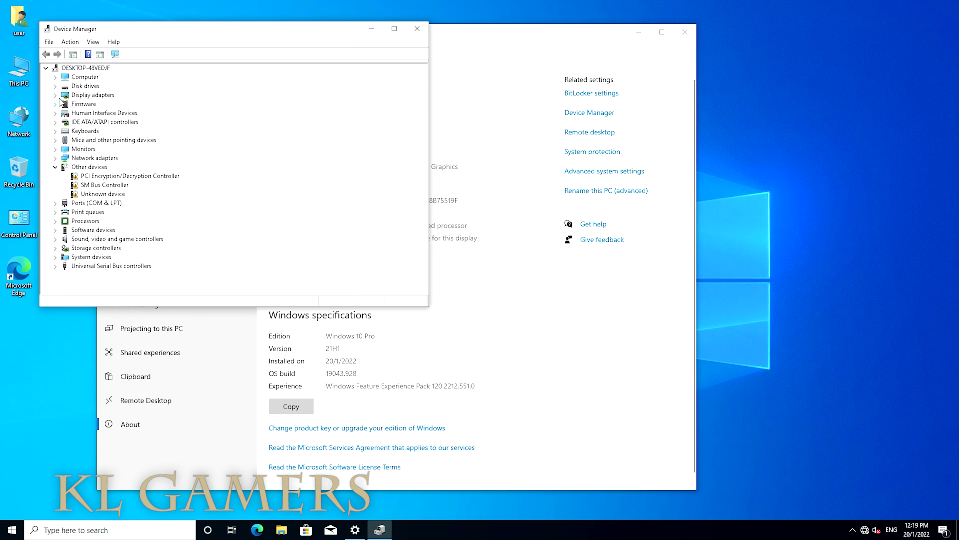
left_click(56, 95)
left_click(56, 86)
left_click(417, 29)
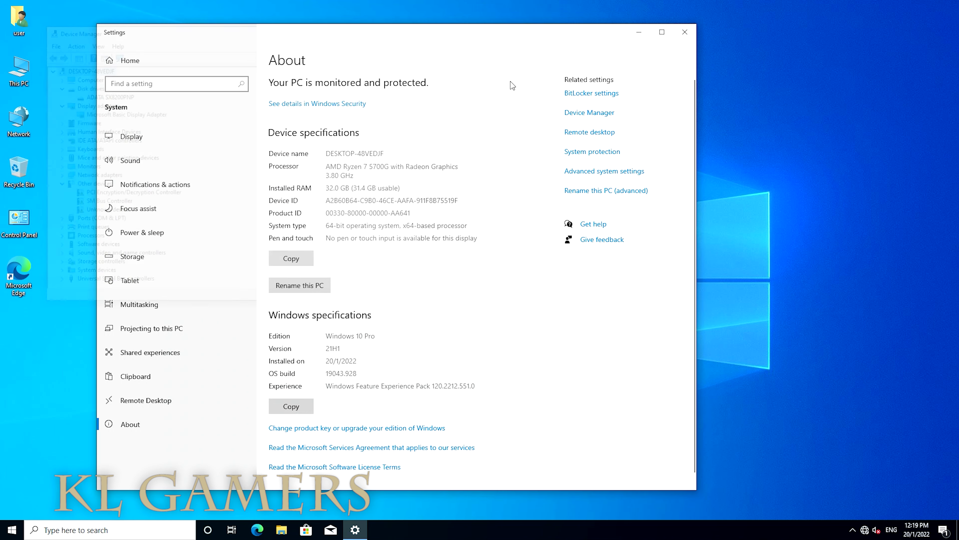
left_click(684, 31)
- Switch Control Panel to an icon view and review the installed programs in Programs and Features
double_click(35, 211)
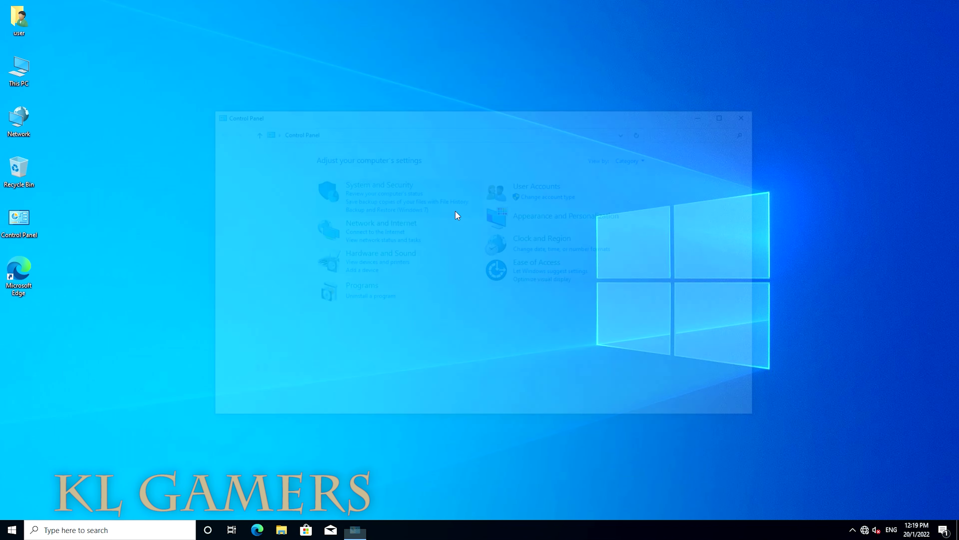
left_click(637, 156)
left_click(647, 195)
left_click(372, 252)
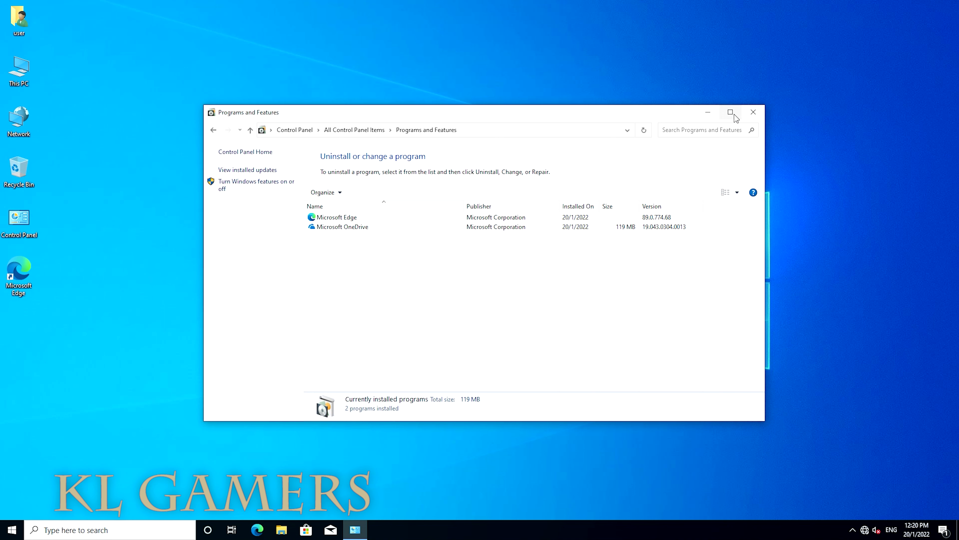
left_click(752, 113)
- Look inside the OS (C:) drive from This PC and close File Explorer
double_click(19, 71)
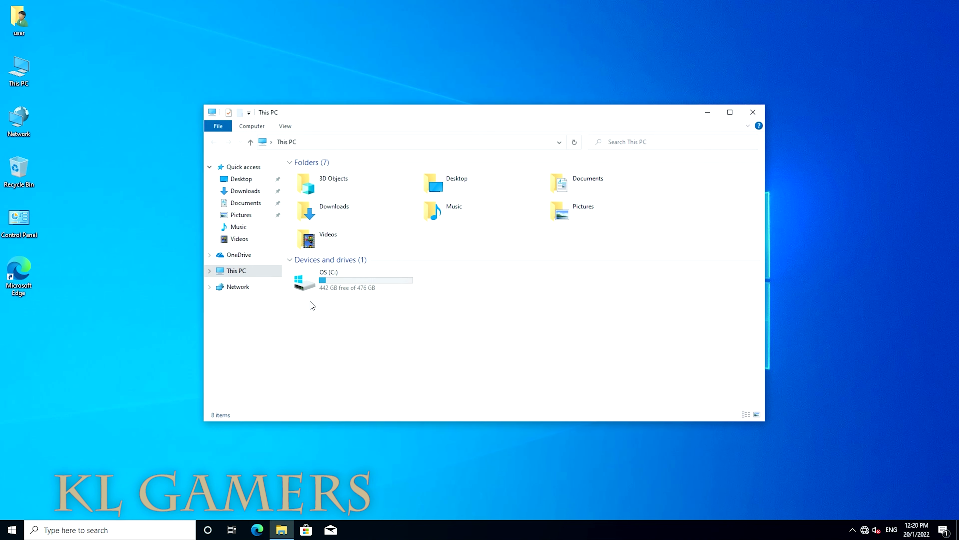
double_click(382, 289)
left_click(753, 112)
- Open Disk Management under Storage in This PC's Computer Management console
right_click(27, 74)
left_click(53, 100)
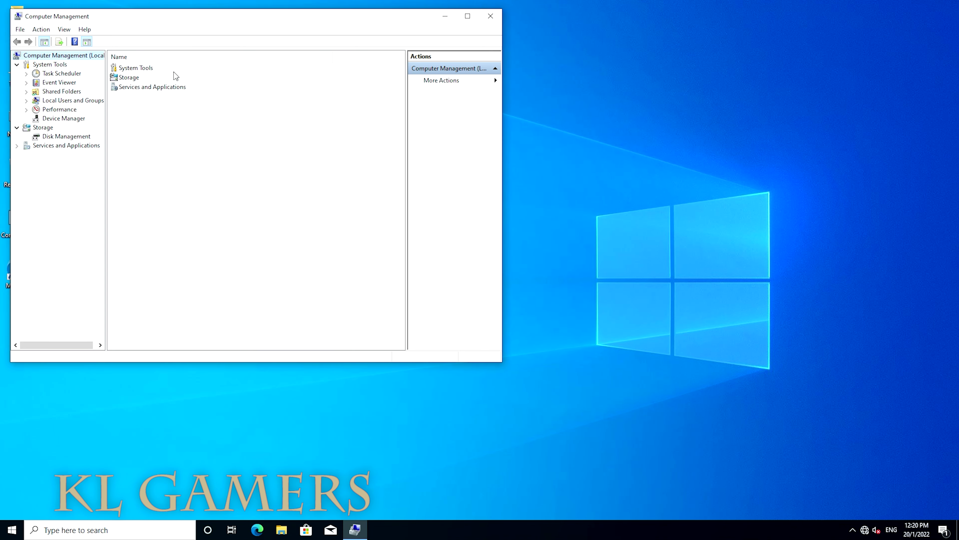
left_click(129, 78)
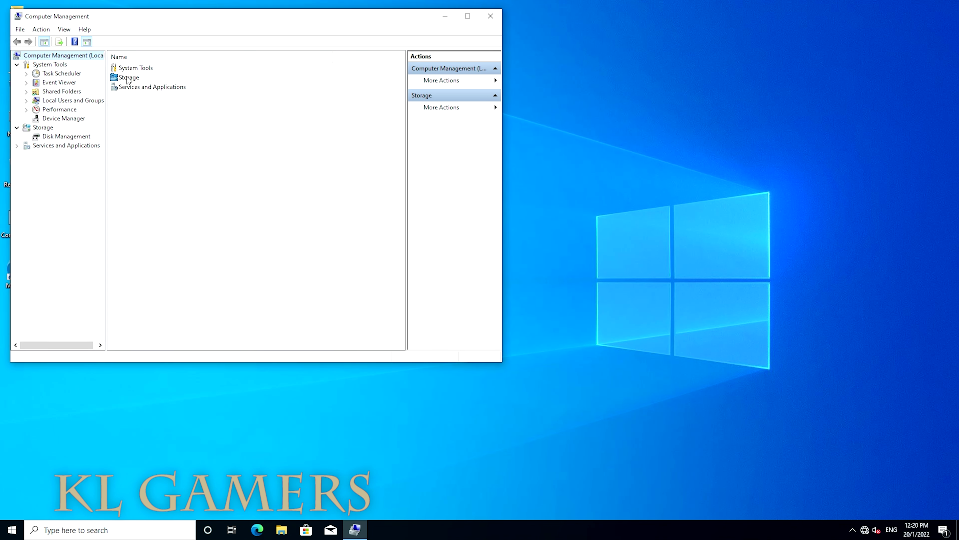
double_click(144, 78)
double_click(147, 69)
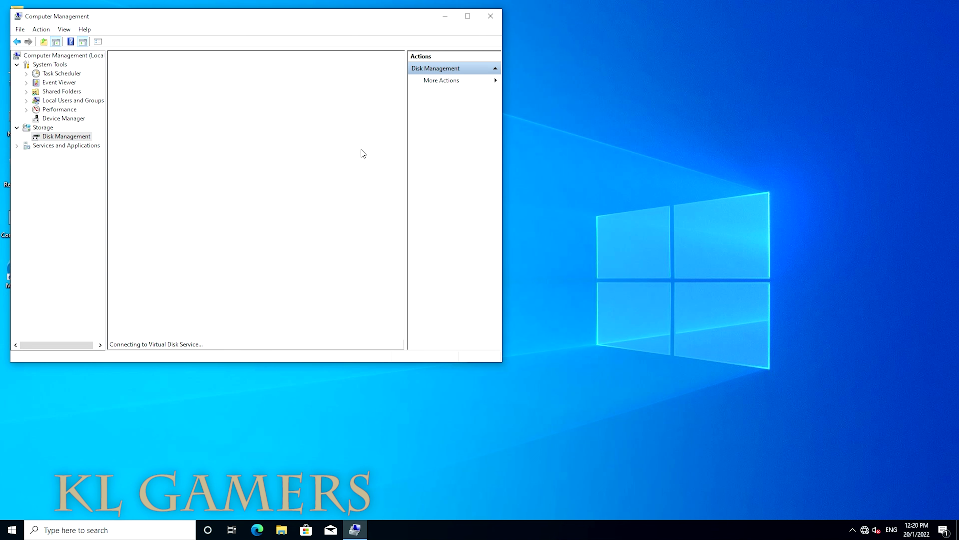
- Shrink the OS (C:) volume on Disk 0 by 87759 MB
left_click(295, 223)
right_click(295, 223)
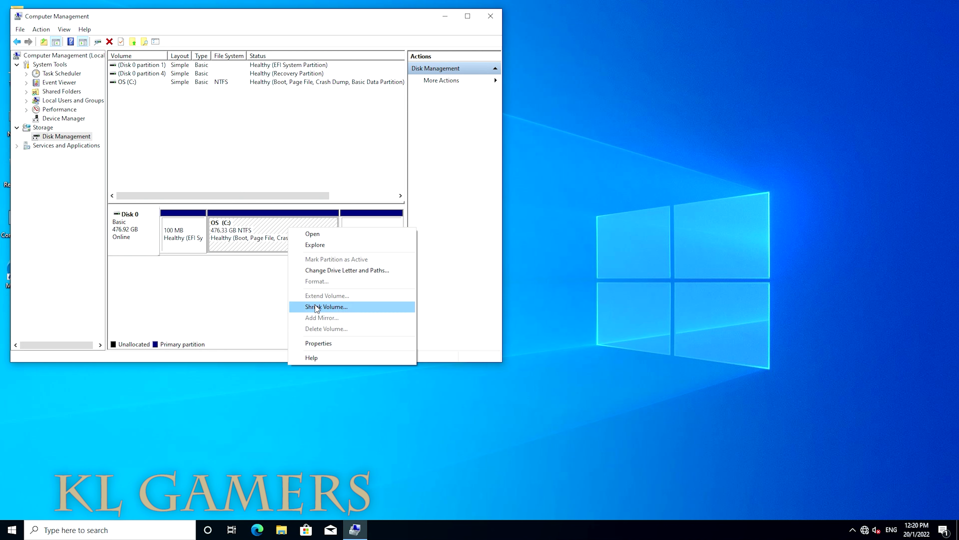
left_click(298, 308)
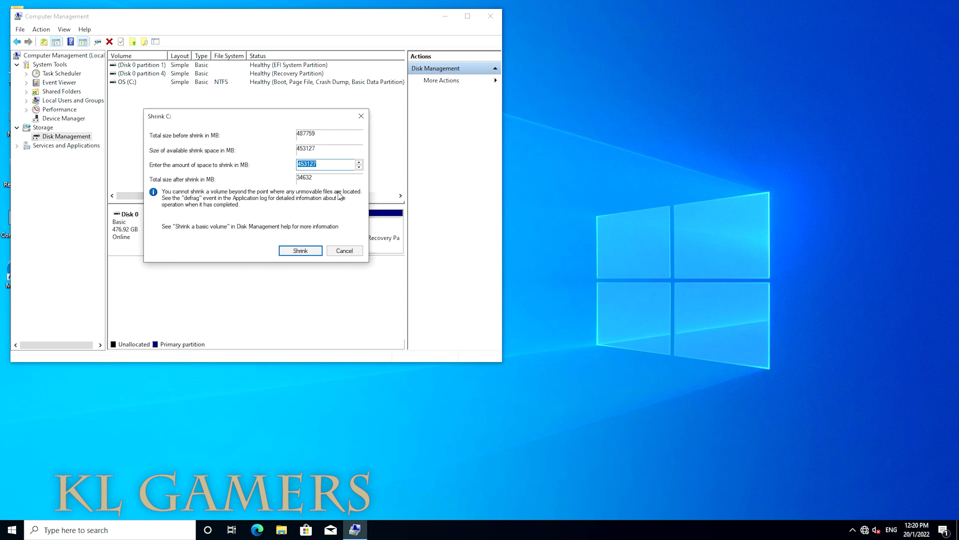
left_click(299, 164)
left_click_drag(290, 120, 550, 188)
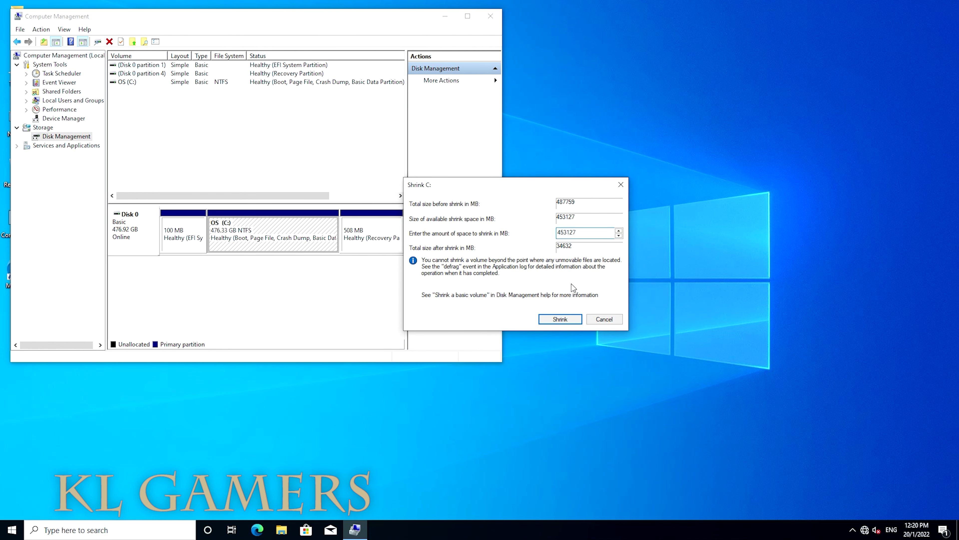
key("BackSpace")
key("shift+End")
type("53128")
key("shift+End")
type("87759")
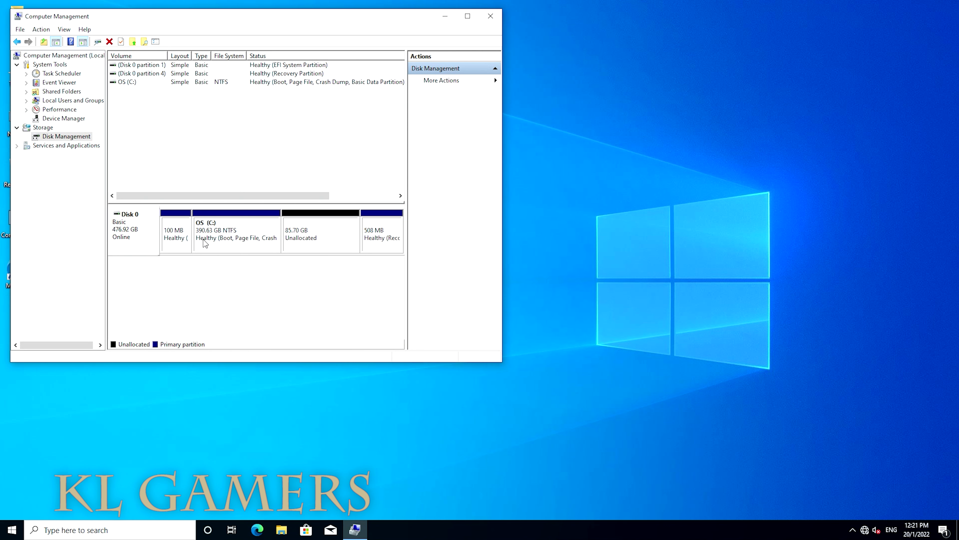
- Create a quick-formatted NTFS simple volume labelled DATA with letter D in the unallocated space, and close Computer Management
right_click(315, 225)
left_click(328, 230)
left_click(315, 245)
left_click(309, 245)
left_click(309, 246)
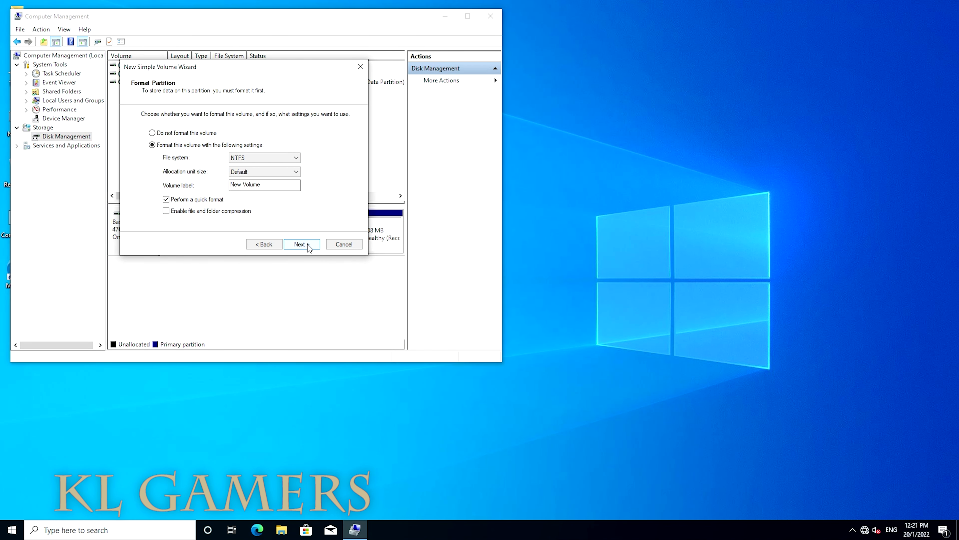
type("DATA")
left_click(299, 244)
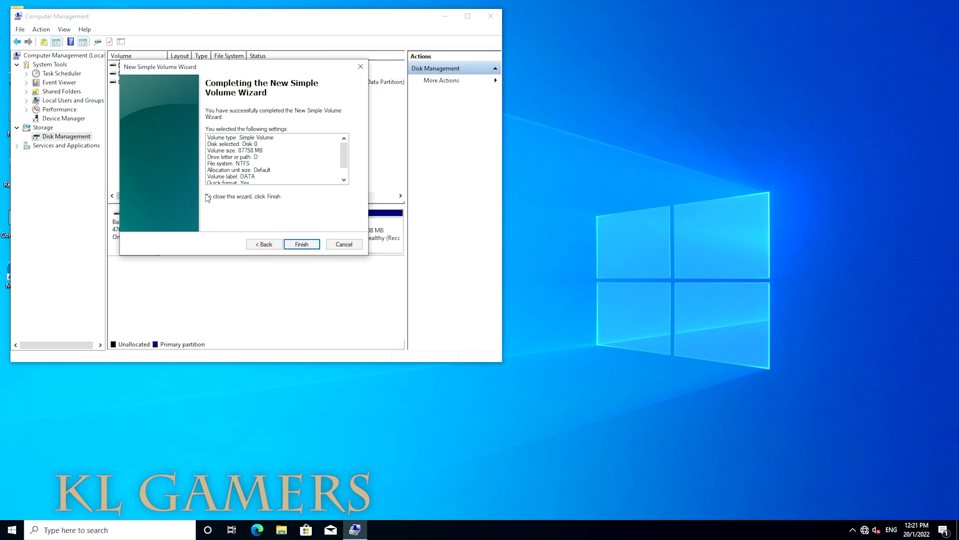
left_click(298, 244)
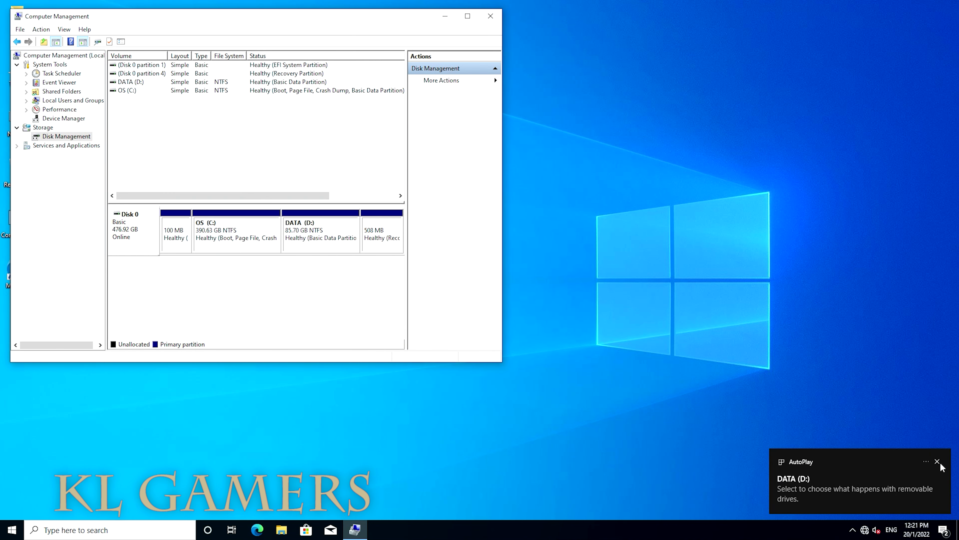
left_click(938, 461)
left_click(490, 16)
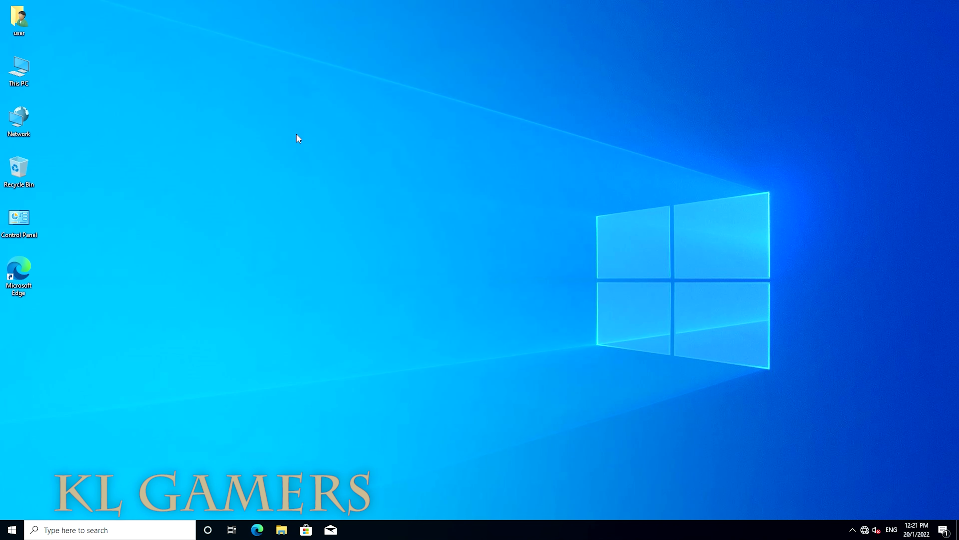
- View the contents of the OS (C:) and DATA (D:) drives from This PC and close the window
double_click(19, 70)
left_click(369, 289)
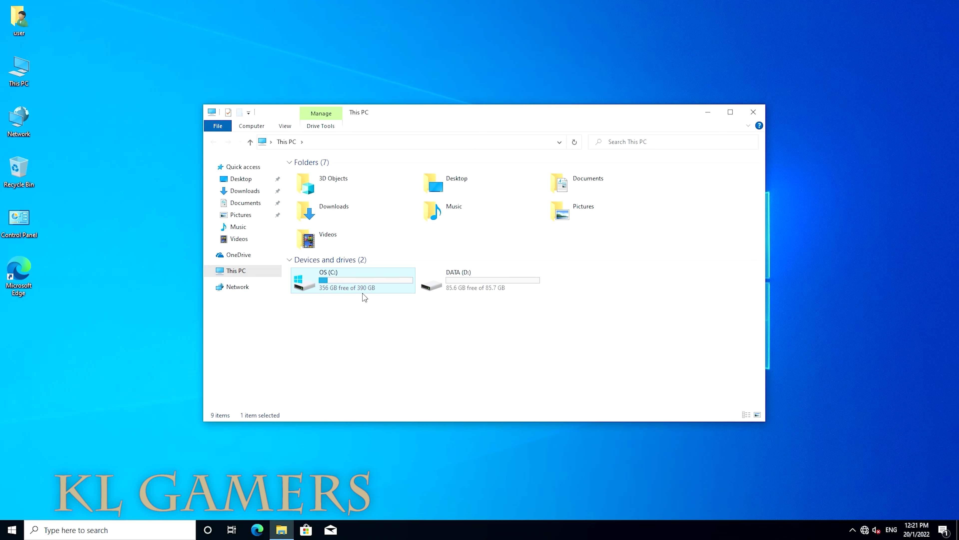
double_click(358, 281)
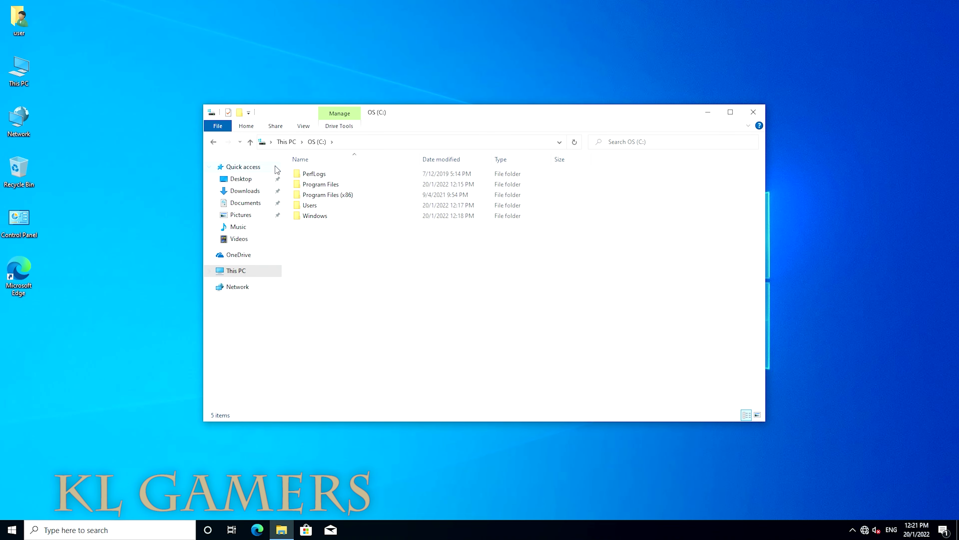
left_click(250, 143)
left_click(468, 277)
double_click(468, 278)
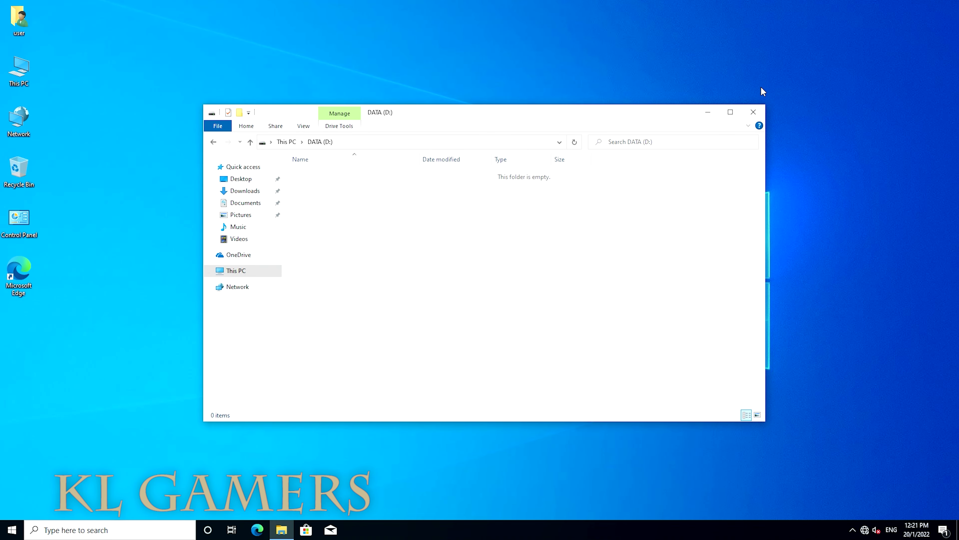
left_click(753, 112)
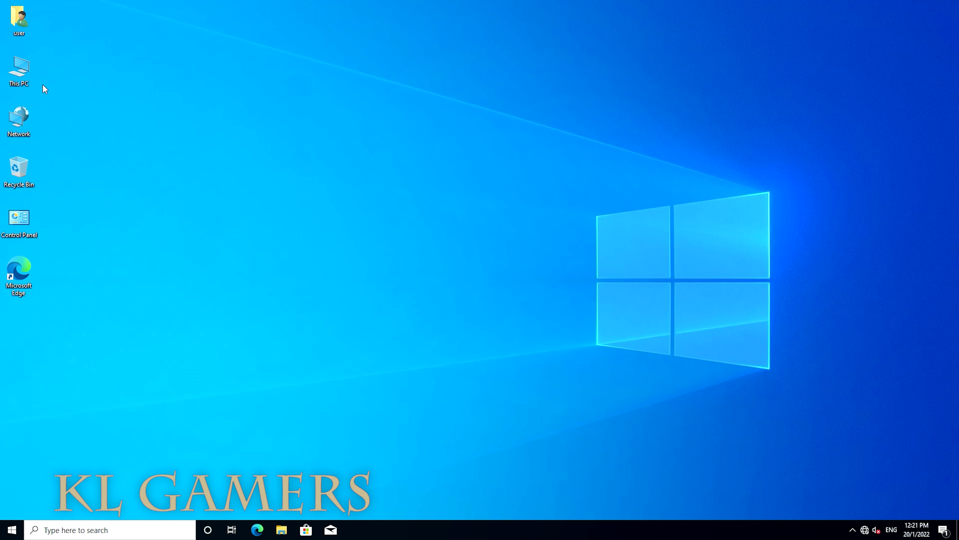
- Refresh the desktop and check the OS (C:) drive's folders once more, closing File Explorer
right_click(211, 221)
left_click(247, 248)
double_click(19, 69)
left_click(361, 289)
double_click(362, 289)
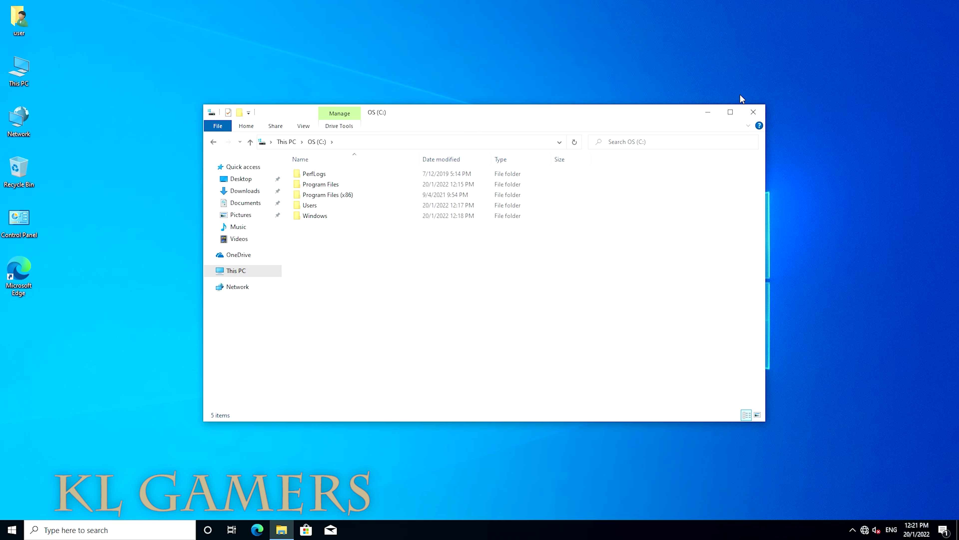
left_click(753, 112)
- Display the PC's system properties together with Task Manager's Performance page in summary view
right_click(28, 77)
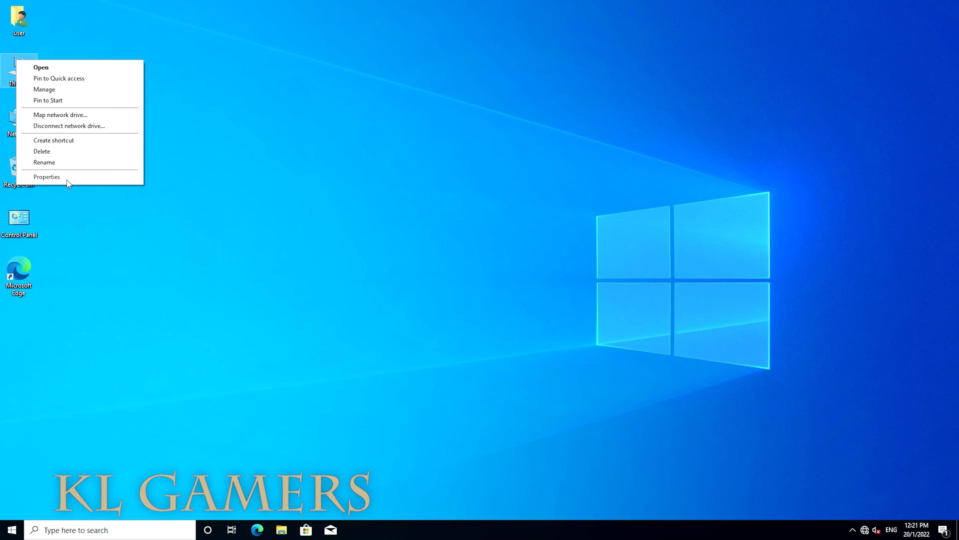
left_click(68, 177)
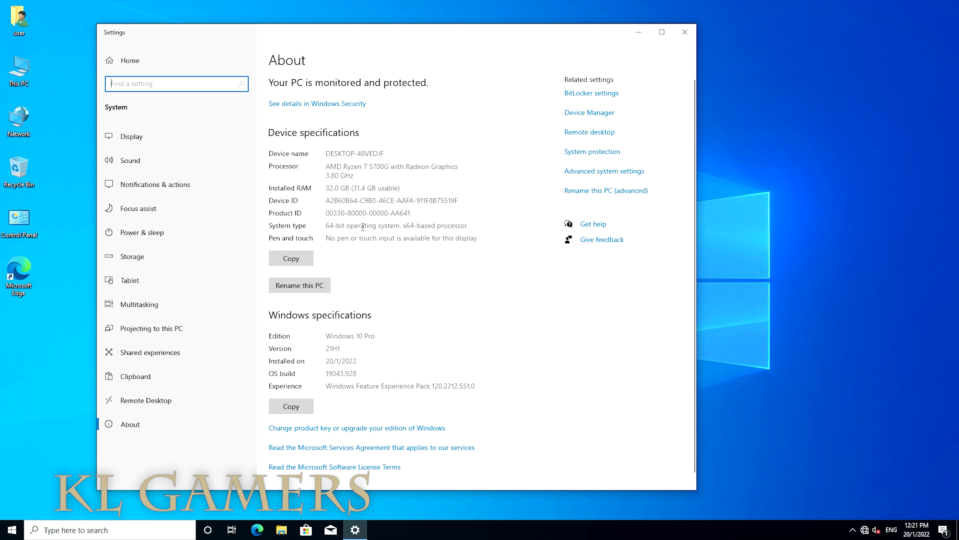
key("ctrl+shift+Escape")
left_click(130, 288)
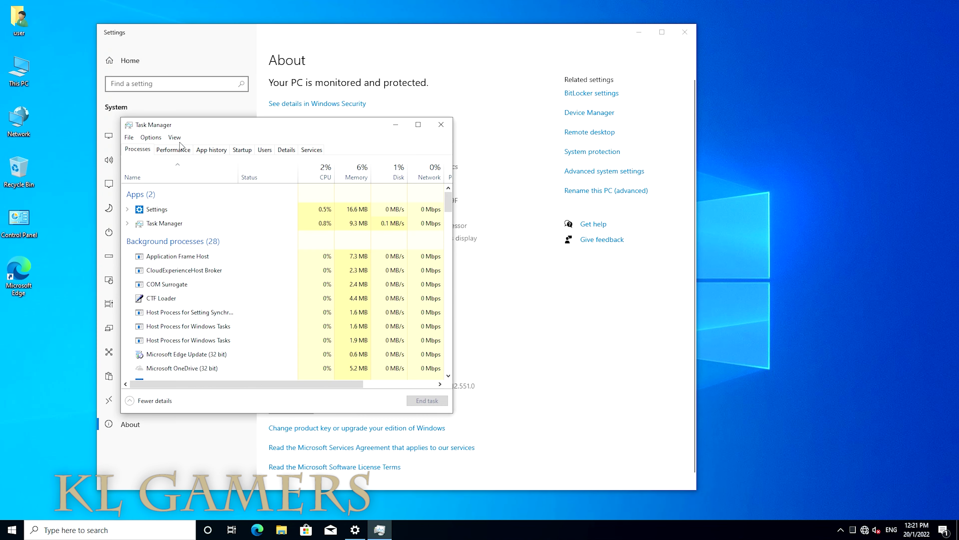
left_click(181, 150)
right_click(195, 175)
left_click(230, 179)
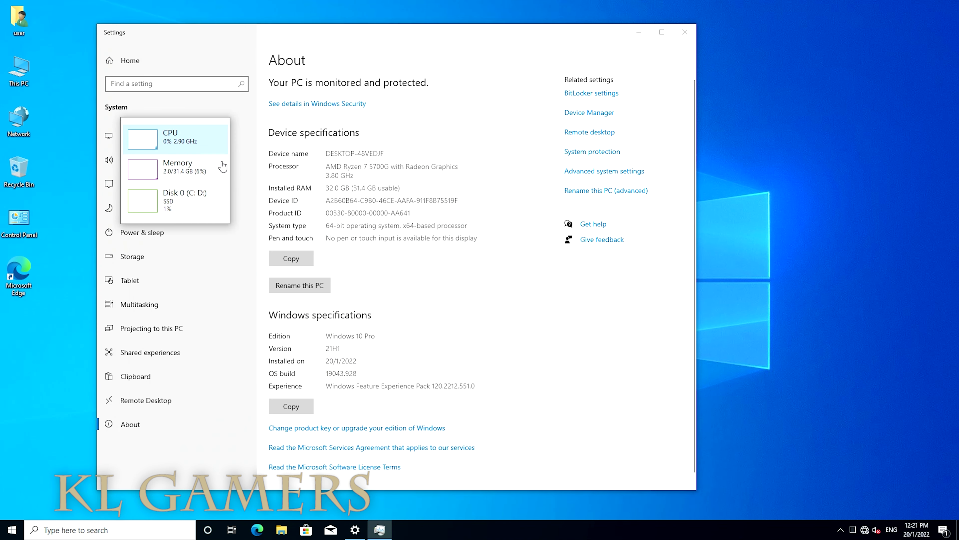
- Exit Task Manager's summary view and change the CPU graph to show logical processors
right_click(191, 143)
left_click(199, 149)
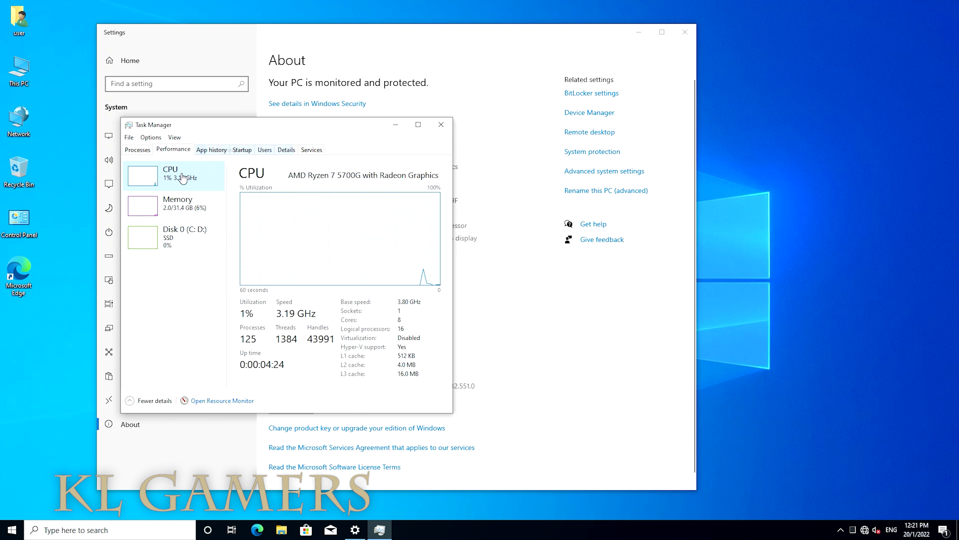
right_click(309, 189)
mouse_move(342, 191)
left_click(468, 204)
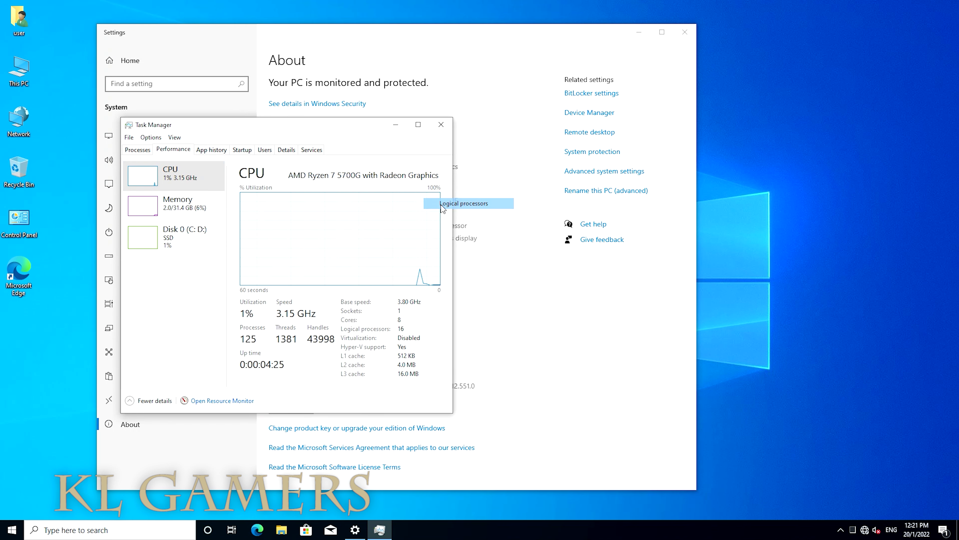
- Examine the memory, disk and CPU performance pages in Task Manager and close it
left_click(178, 211)
left_click(187, 181)
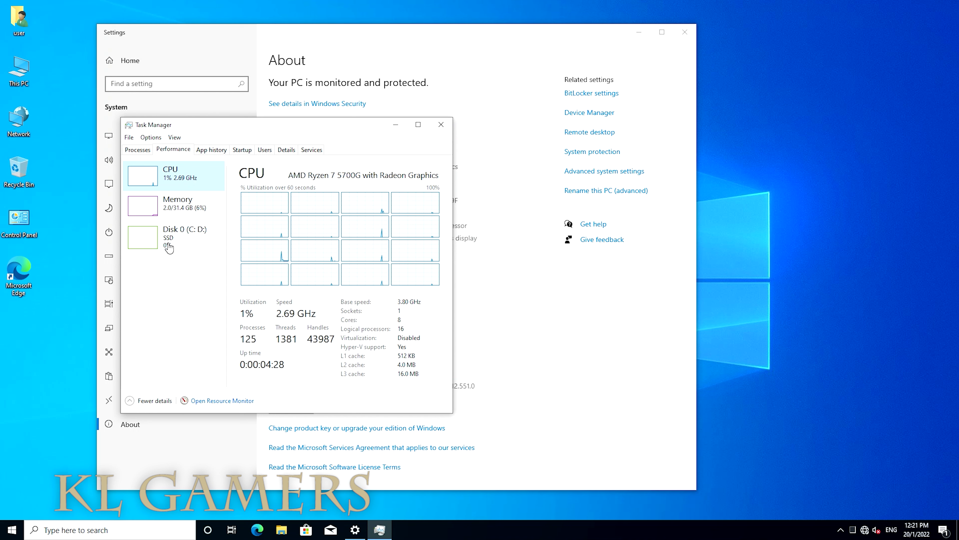
left_click(158, 248)
left_click(177, 175)
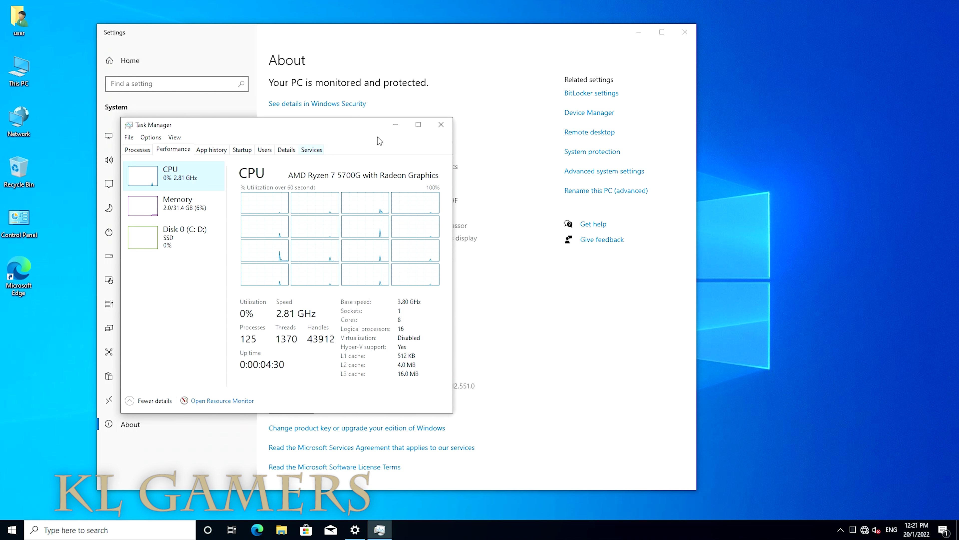
left_click(442, 125)
- Inspect the display adapters and disk drives in Device Manager and close it
left_click(589, 112)
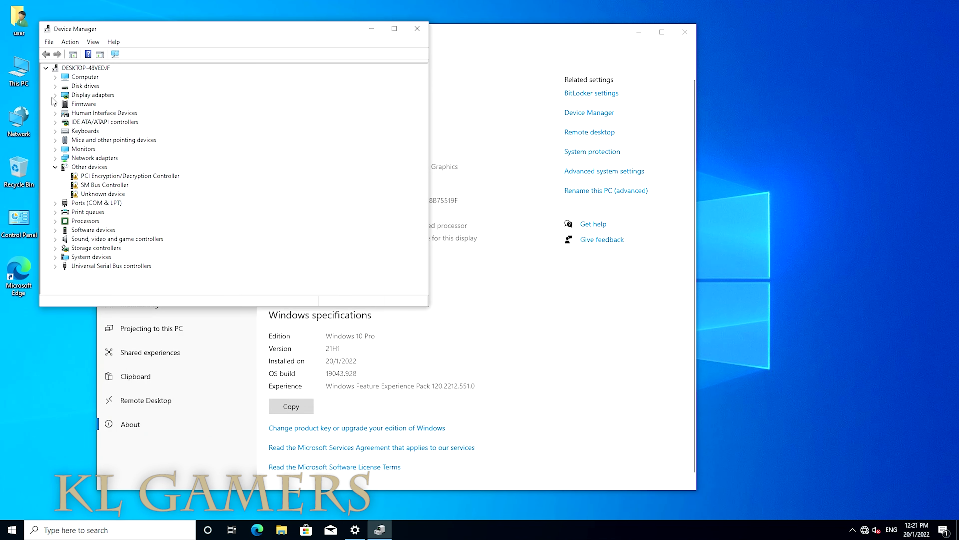
left_click(55, 94)
left_click(55, 86)
left_click(417, 28)
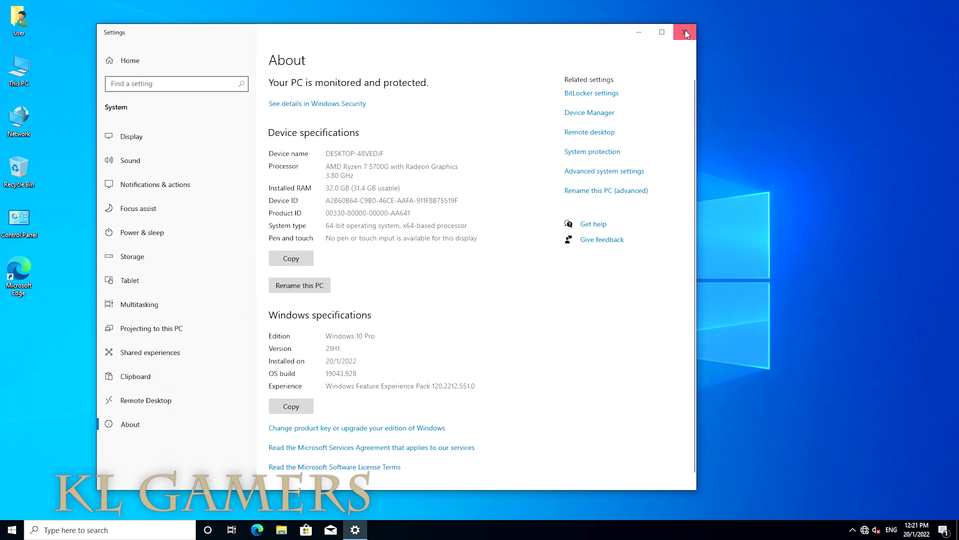
- Close the Settings window and restart the PC
left_click(685, 32)
left_click(12, 530)
left_click(12, 516)
left_click(34, 487)
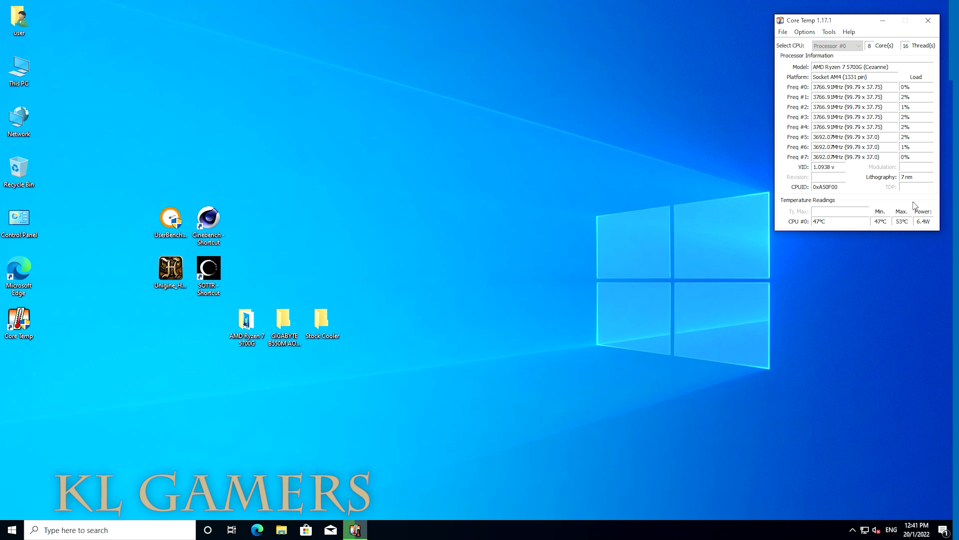
- Open the PC's system properties and Device Manager, and expand the display adapters to inspect the graphics adapter
left_click(284, 321)
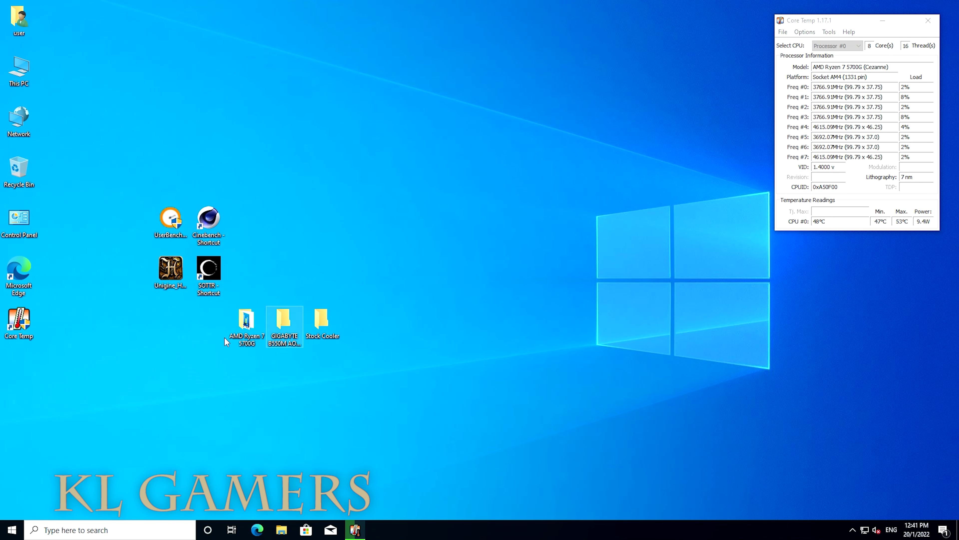
right_click(4, 71)
left_click(51, 184)
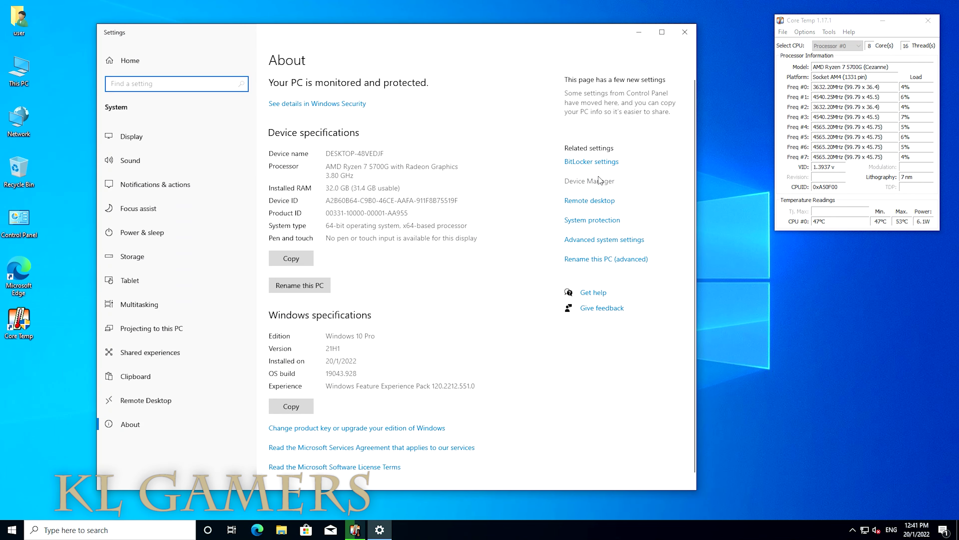
left_click(593, 181)
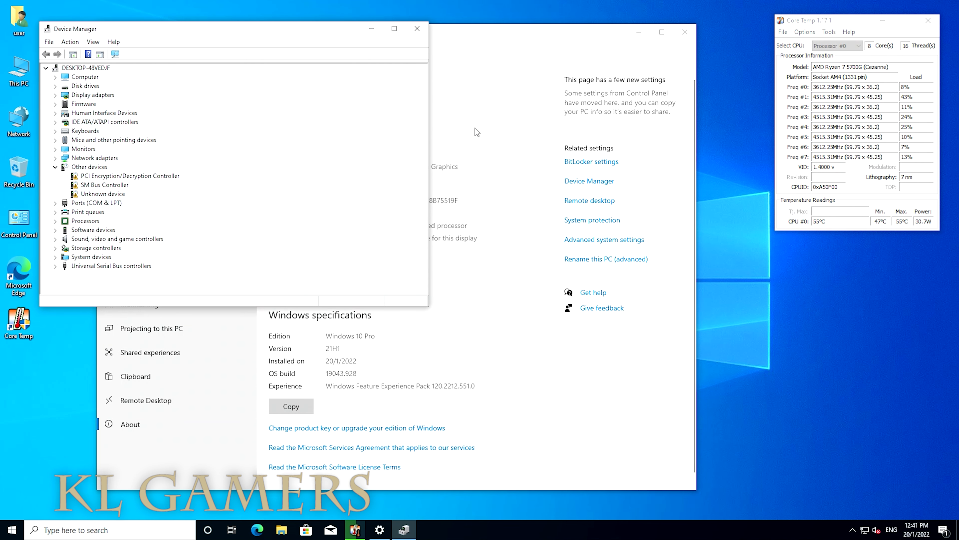
left_click_drag(301, 29, 422, 112)
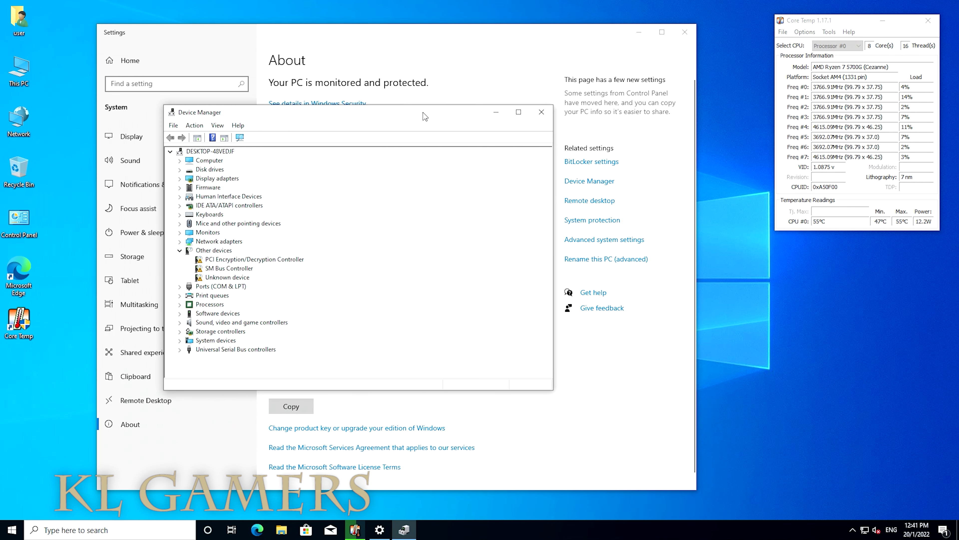
left_click(176, 179)
left_click(250, 187)
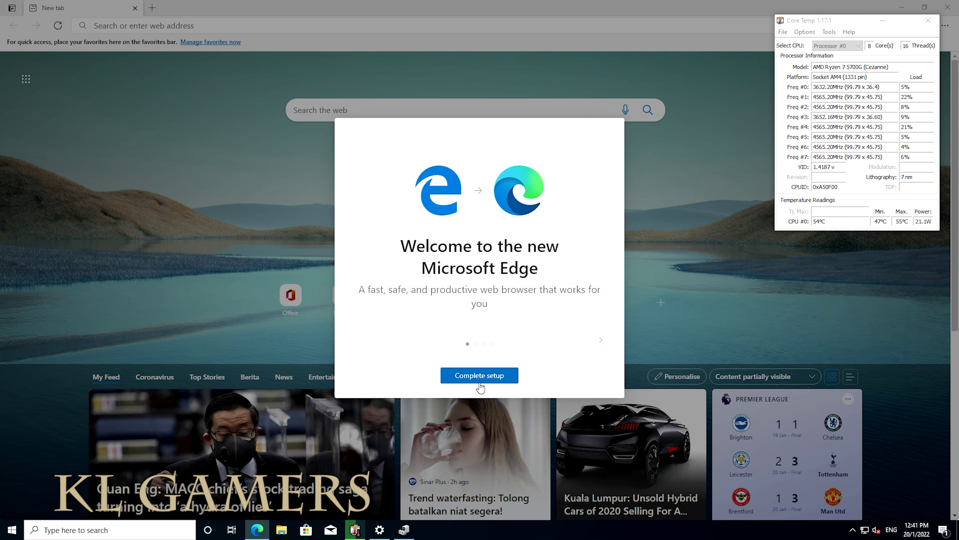
- Switch to Microsoft Edge, complete its first-run setup and go to google.com
left_click(483, 375)
left_click(470, 339)
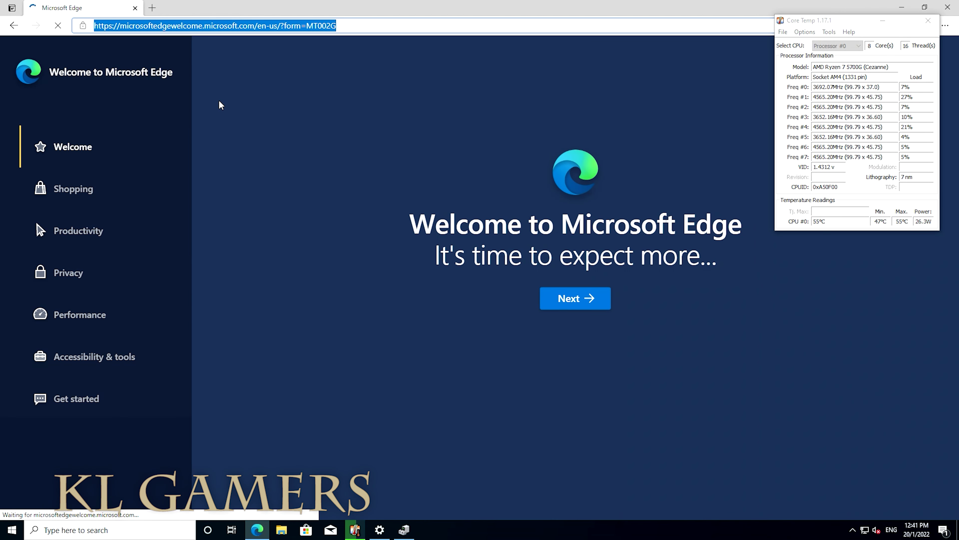
type("google.com")
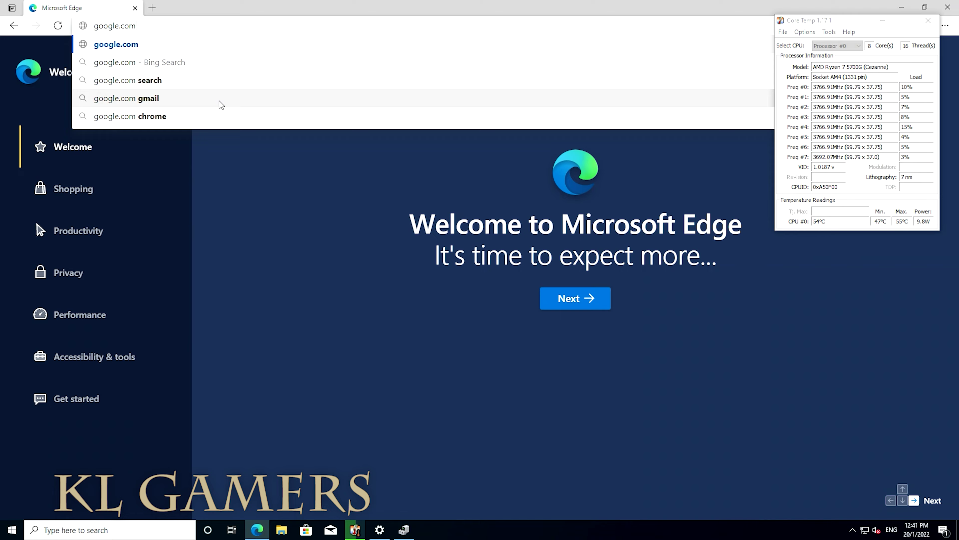
key("Return")
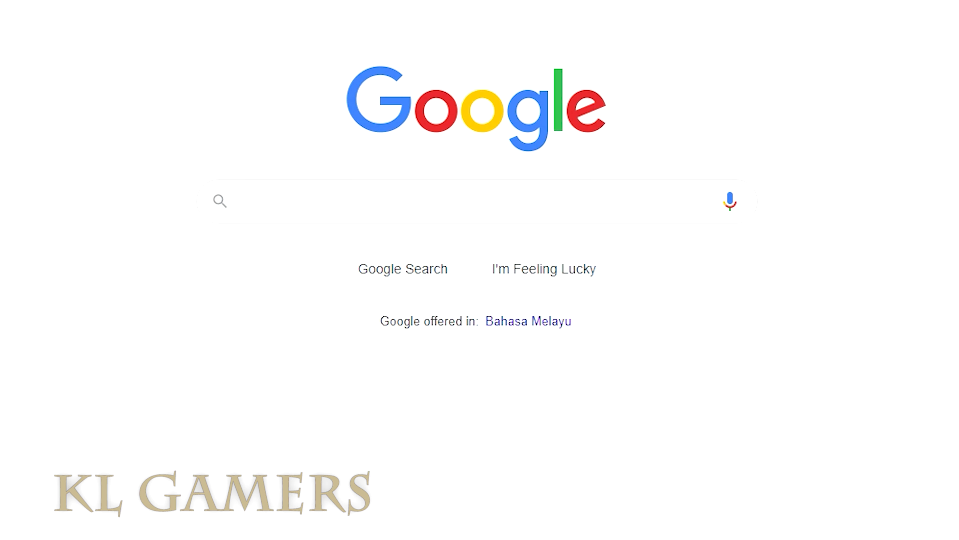
- Search Google for "b550m aorus elite" and open the GIGABYTE Support page for the B550M AORUS ELITE (rev. 1.x)
left_click(325, 215)
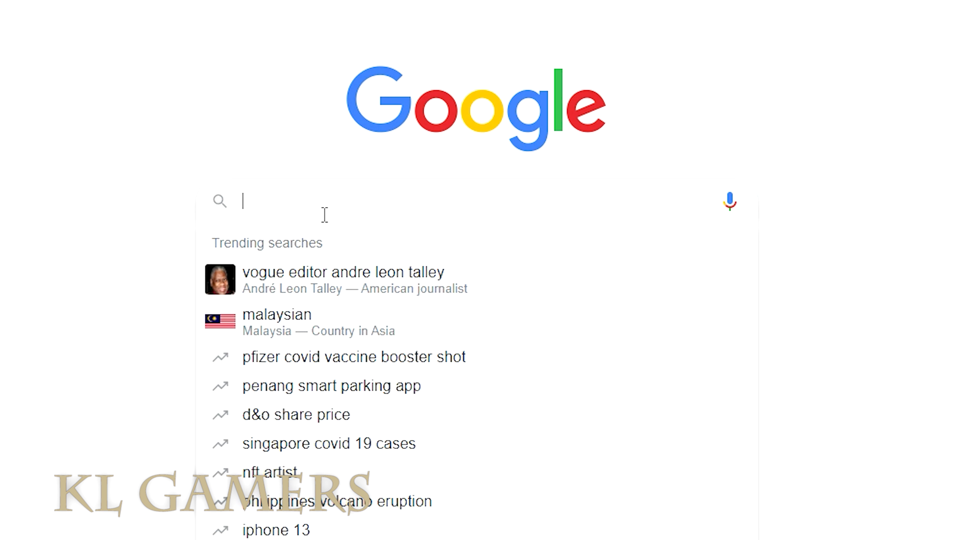
type("b550")
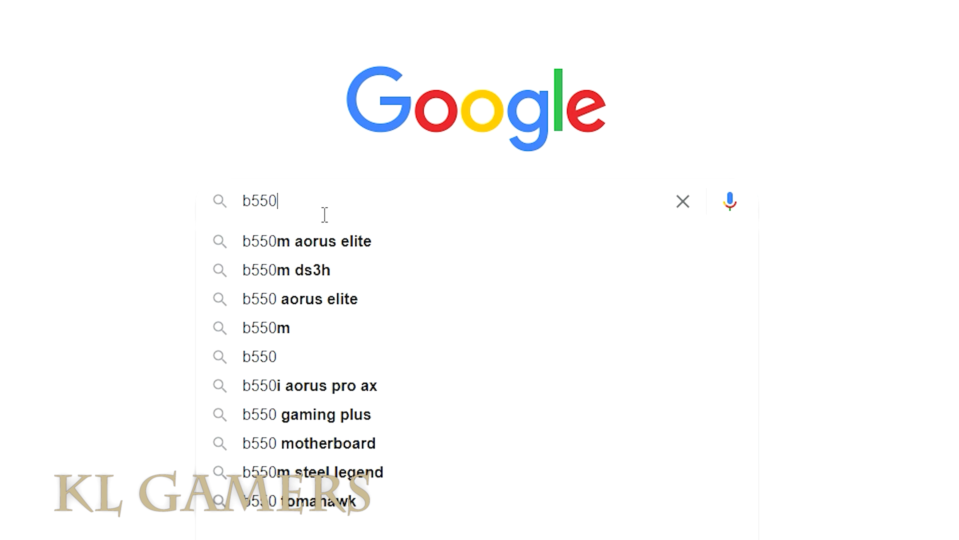
type("m aorus e")
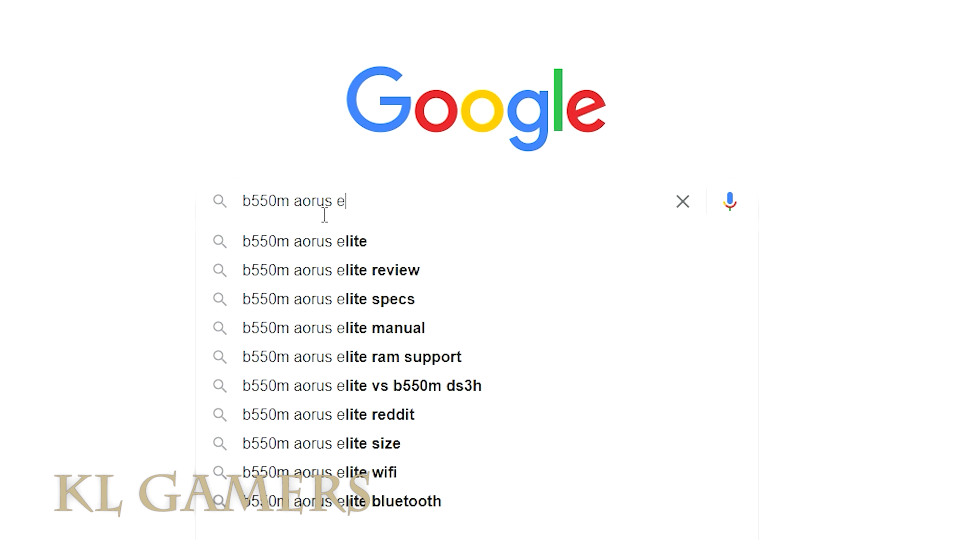
type("lit")
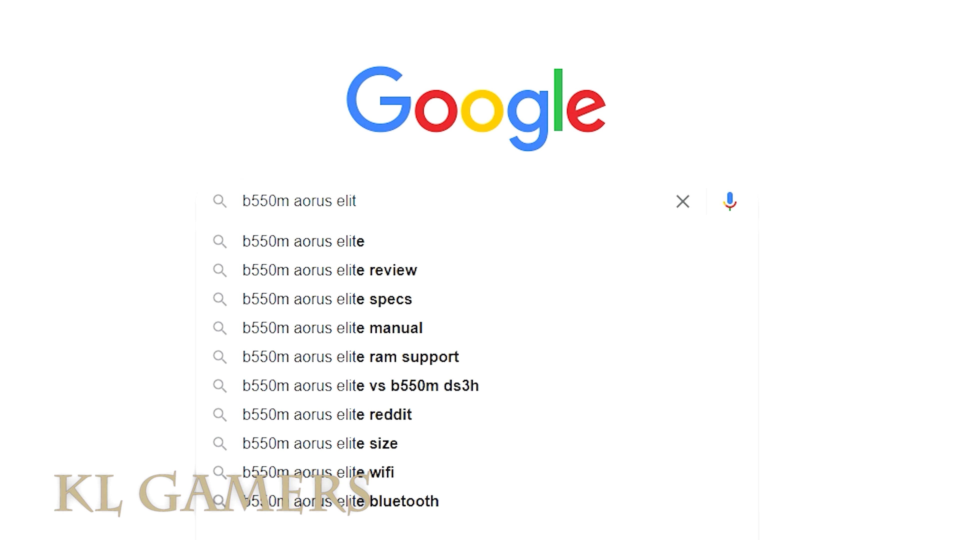
type("e")
key("Return")
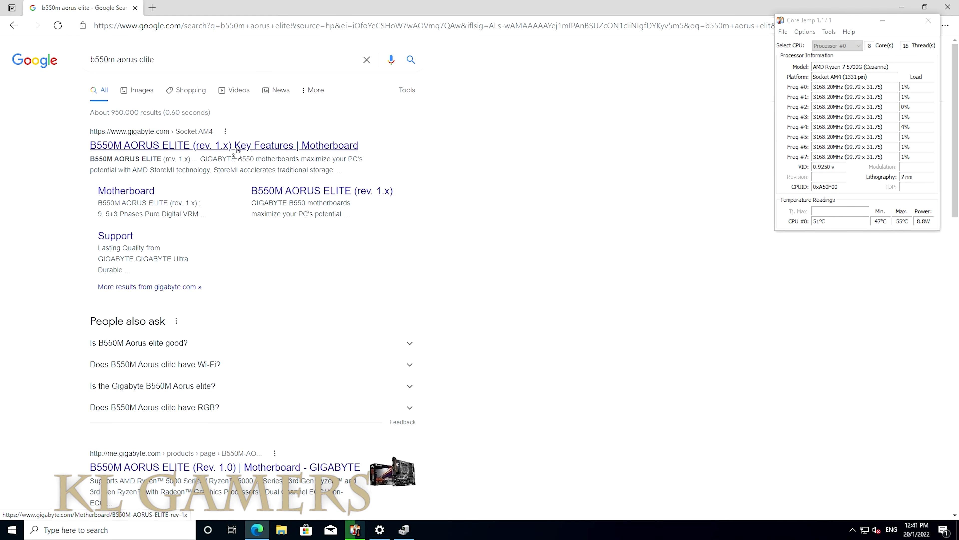
left_click(231, 147)
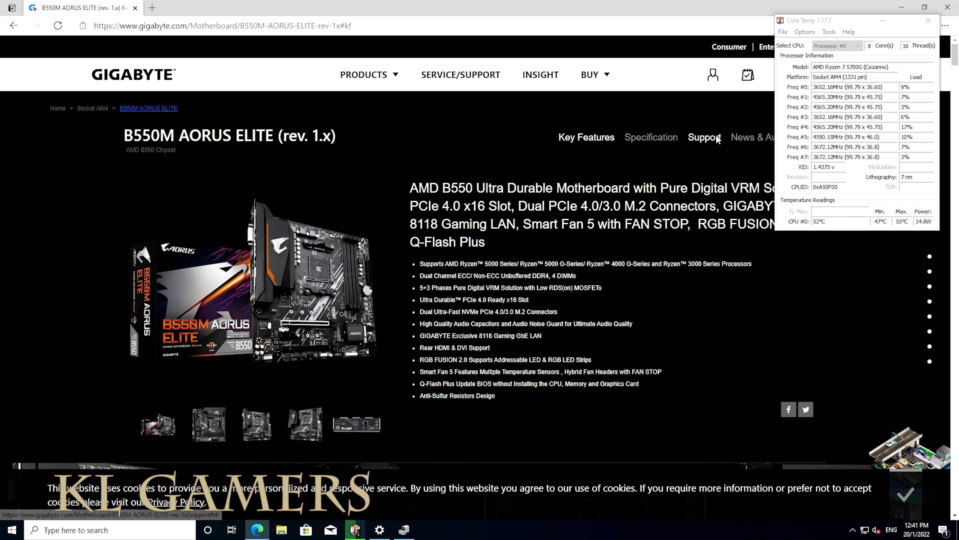
left_click(705, 137)
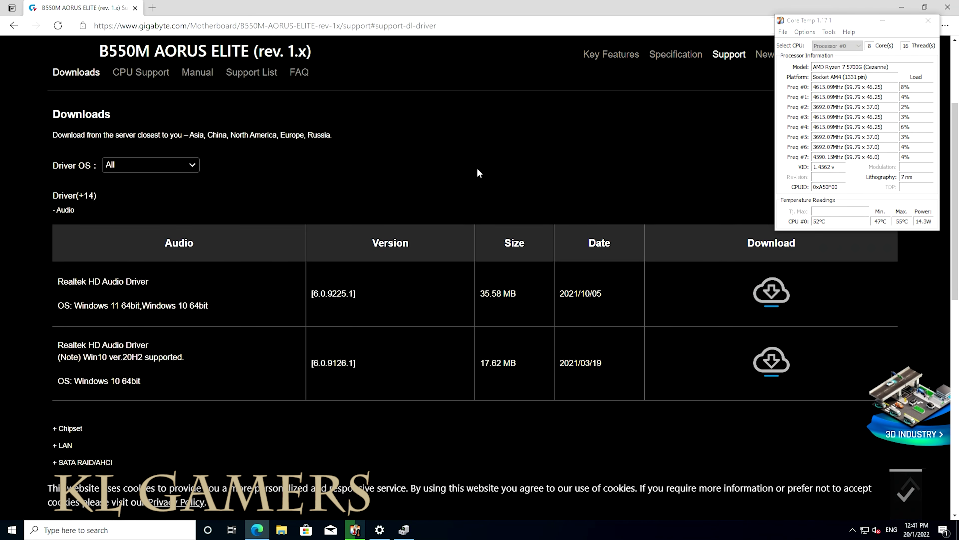
- Filter the drivers by operating system and download AMD Chipset Driver 3.10.22.706 and AMD APU Driver 21.30.14 from the Chipset section
left_click(192, 165)
left_click(159, 191)
scroll(321, 189, "down", 3)
left_click(72, 278)
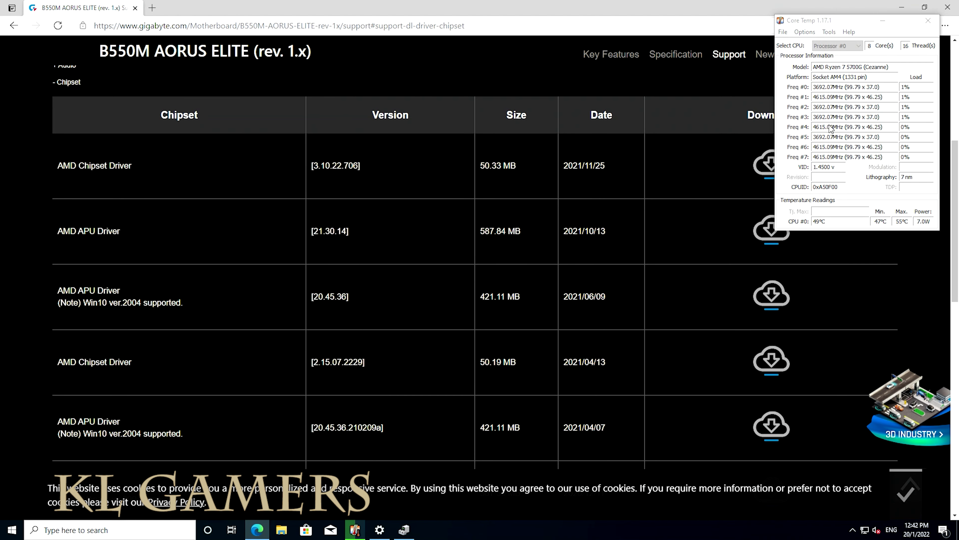
left_click(767, 166)
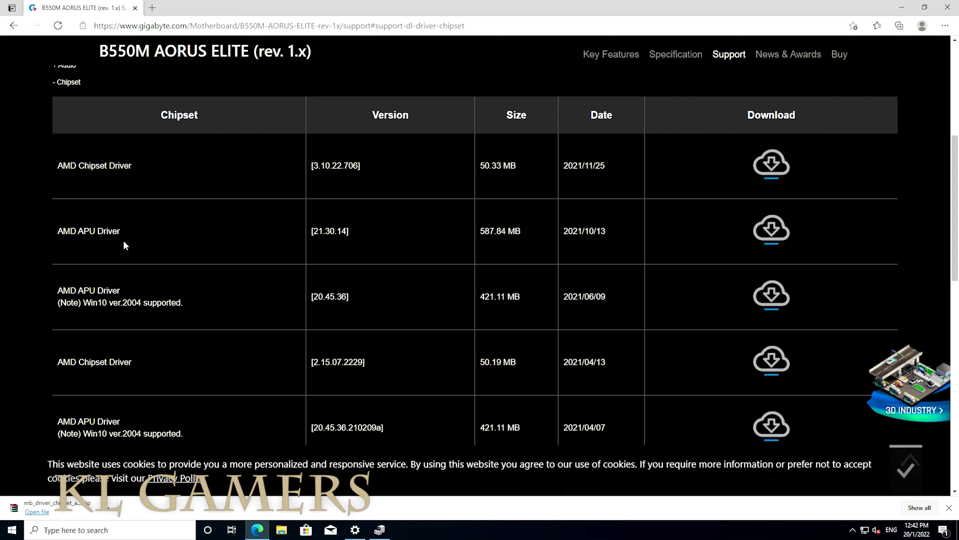
left_click(761, 231)
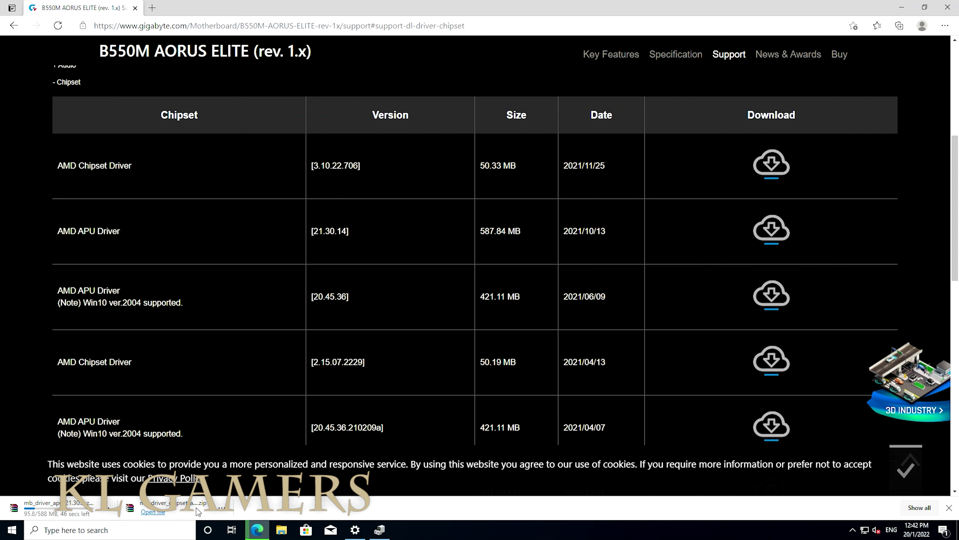
- Show the downloaded chipset driver archive in its folder and extract it to a mb_driver_chipset_amd_3.10.22.706 subfolder
left_click(152, 511)
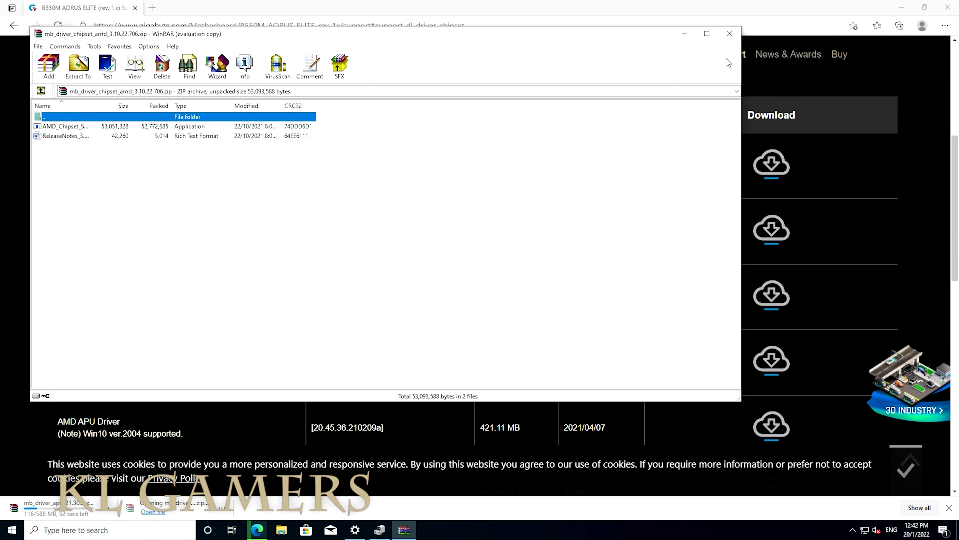
left_click(730, 33)
left_click(221, 508)
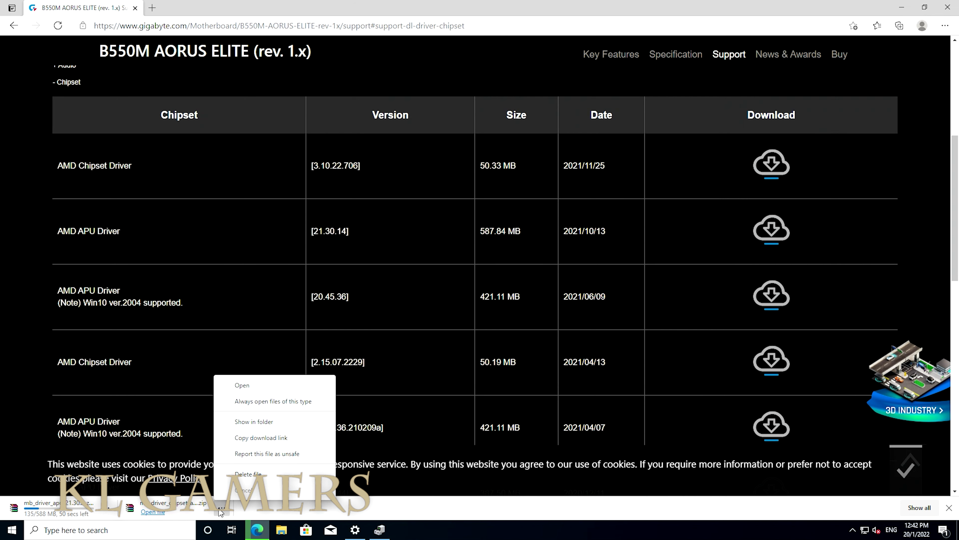
left_click(254, 422)
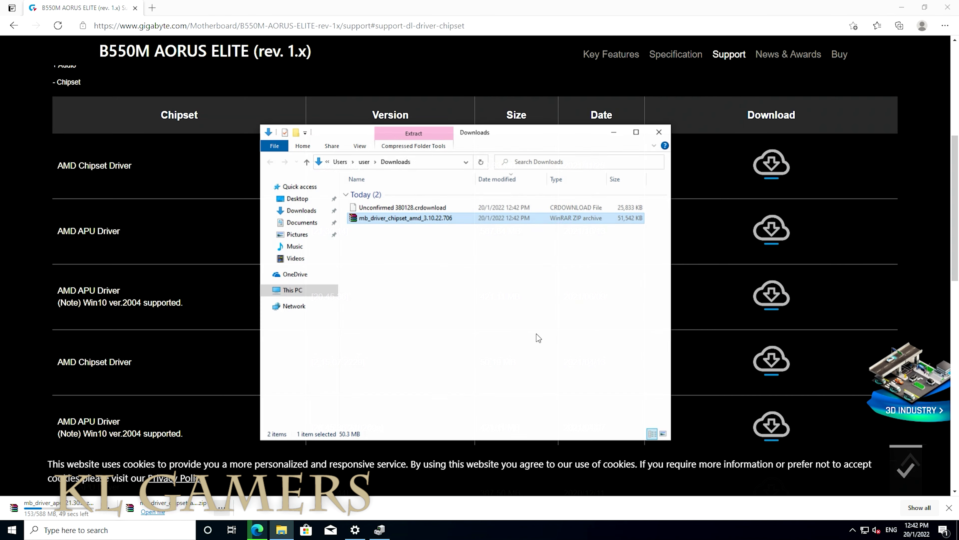
right_click(417, 223)
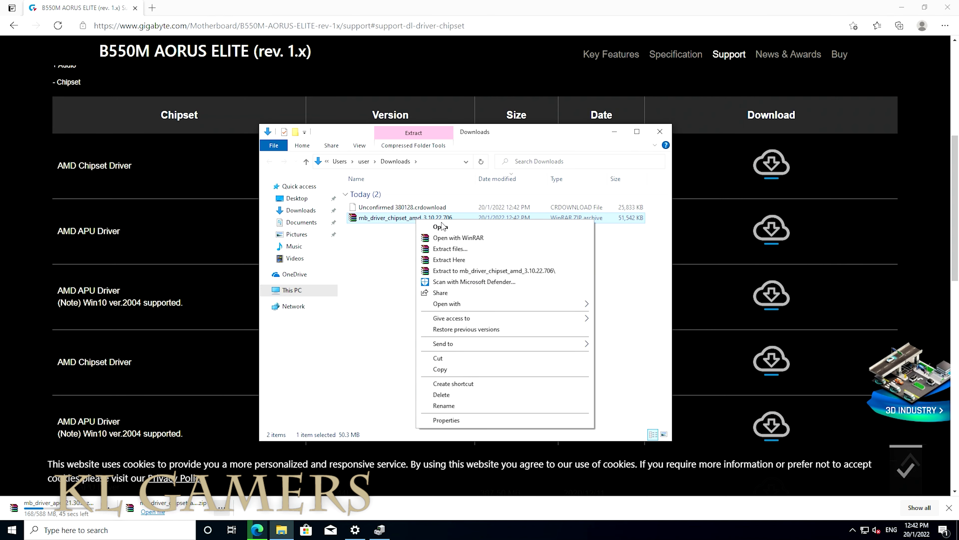
left_click(440, 272)
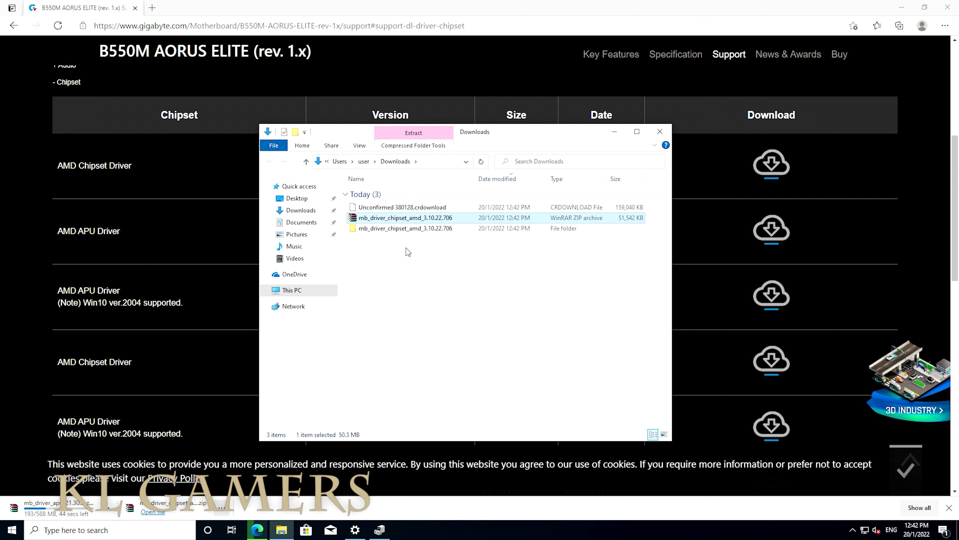
- Run AMD_Chipset_Software from the extracted folder with permission to make changes, start installing all listed chipset drivers, and minimize the browser
double_click(413, 229)
left_click(404, 194)
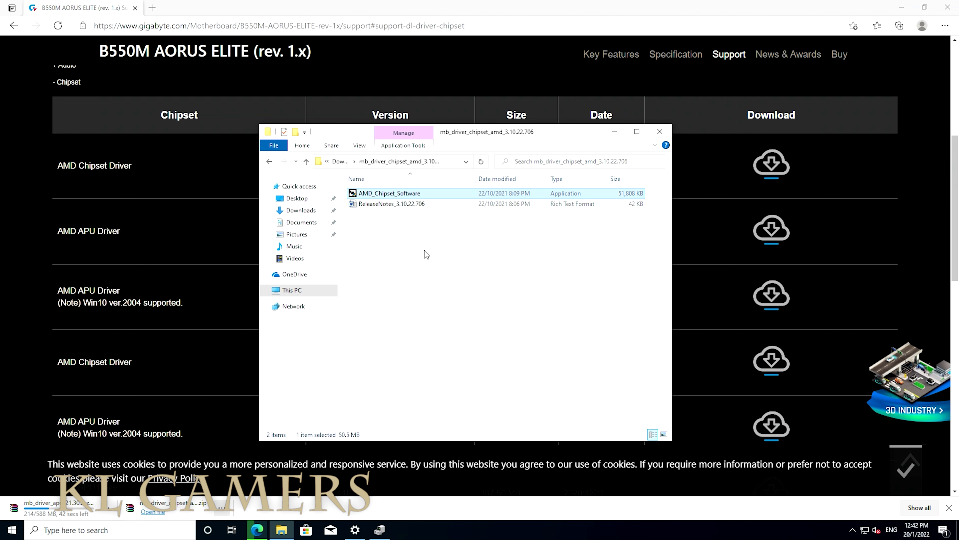
double_click(428, 197)
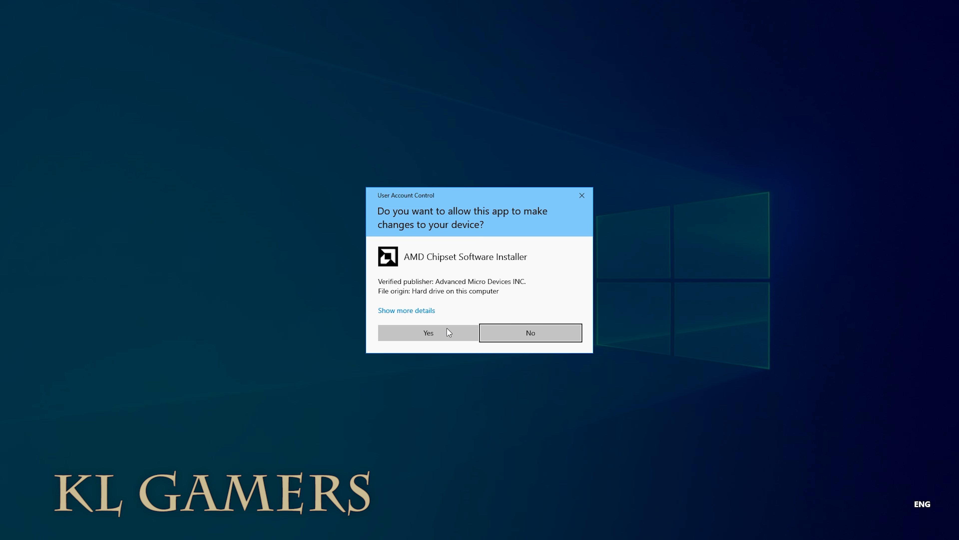
left_click(447, 330)
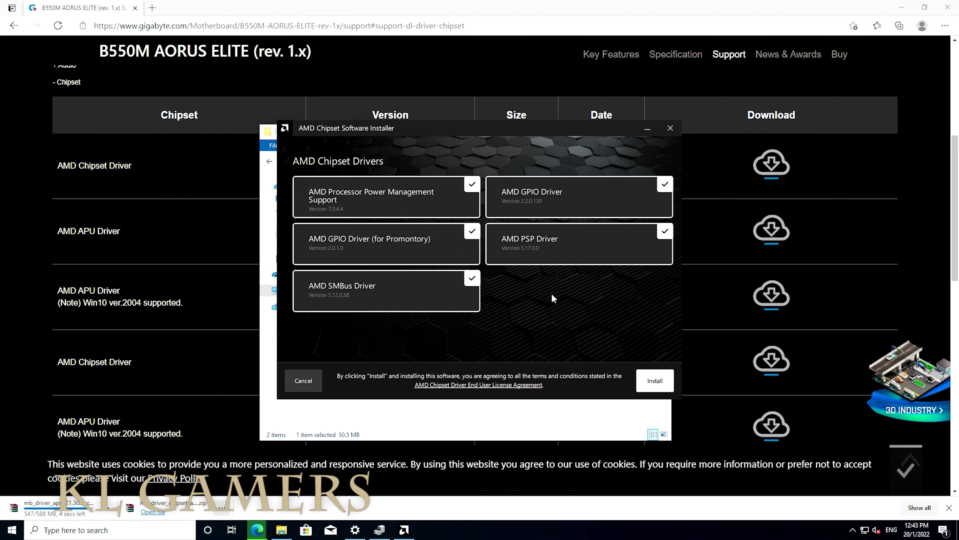
left_click(650, 382)
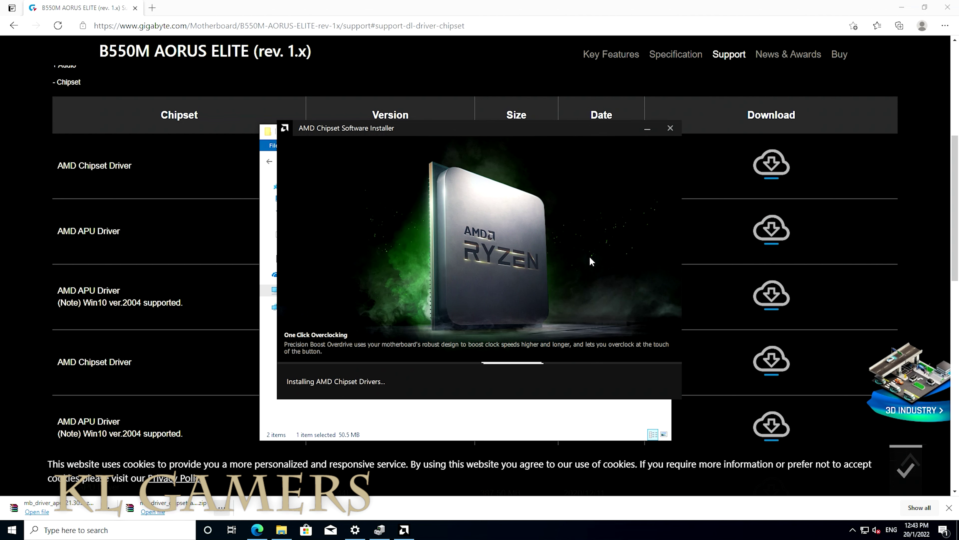
left_click(902, 8)
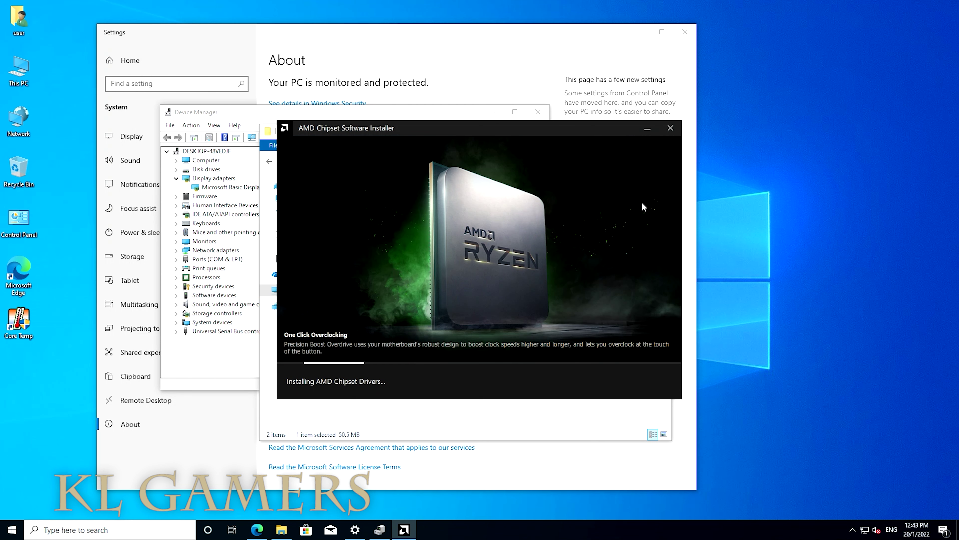
- Launch Core Temp with permission to make changes while the chipset drivers install
left_click(853, 529)
double_click(19, 319)
left_click(401, 334)
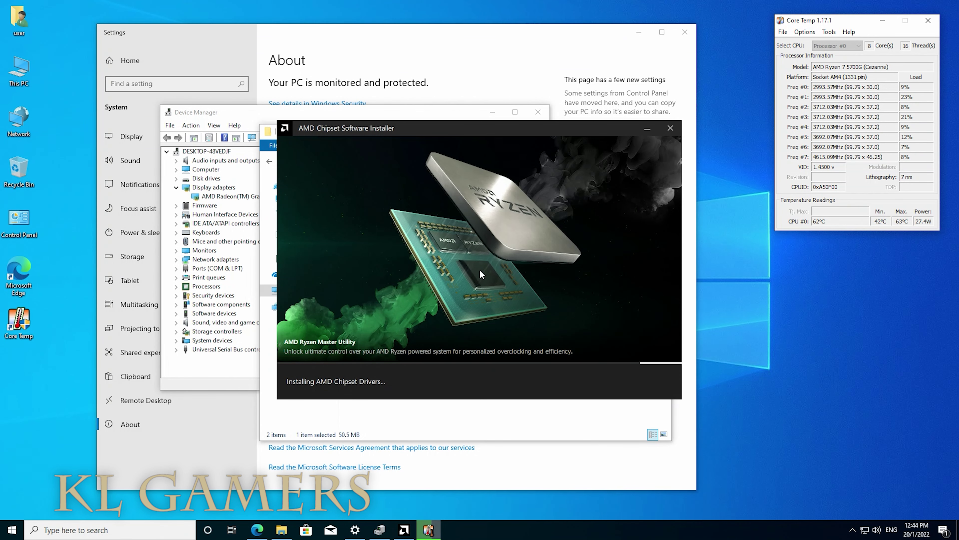
- Arrange Device Manager and the AMD Chipset Software Installer so both can be seen, and dismiss the restart notification
left_click(246, 112)
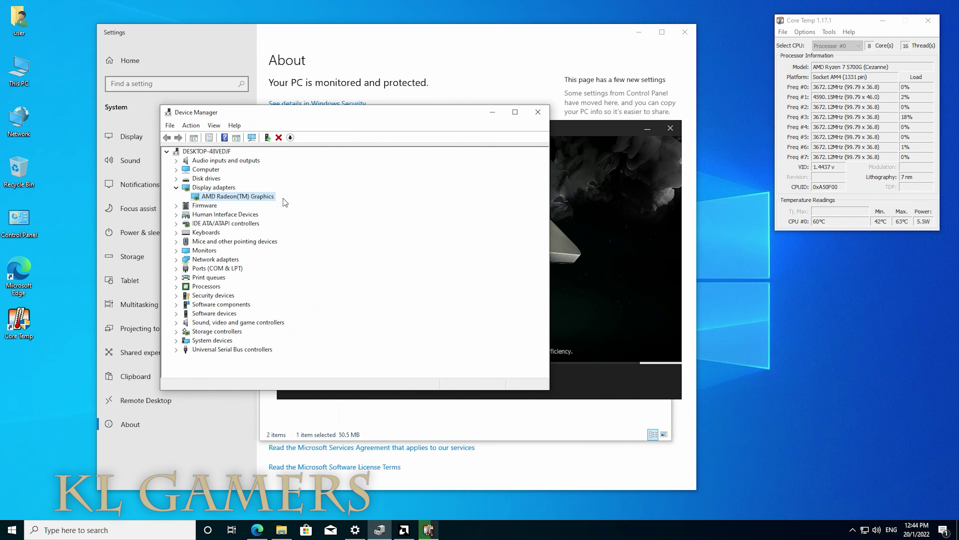
left_click_drag(378, 112, 289, 105)
left_click(502, 129)
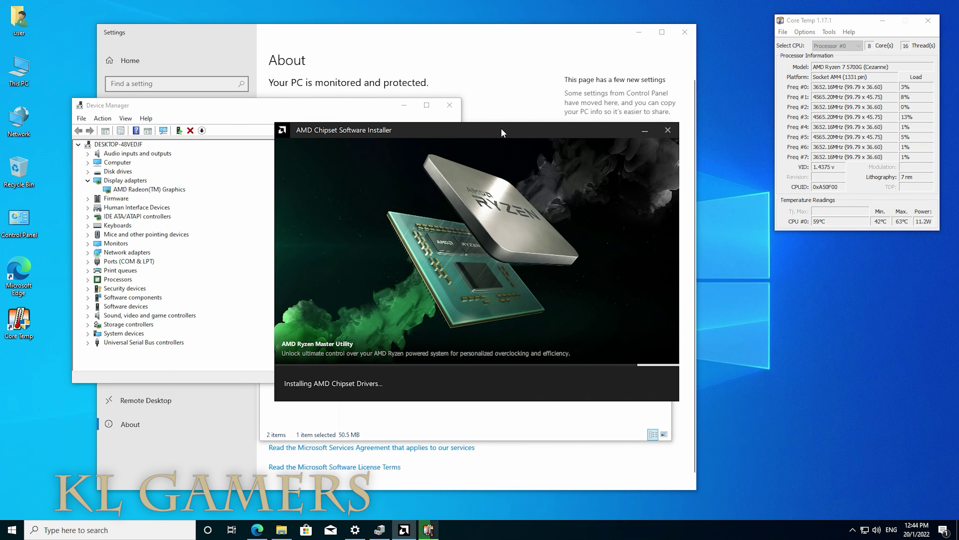
left_click_drag(502, 129, 529, 132)
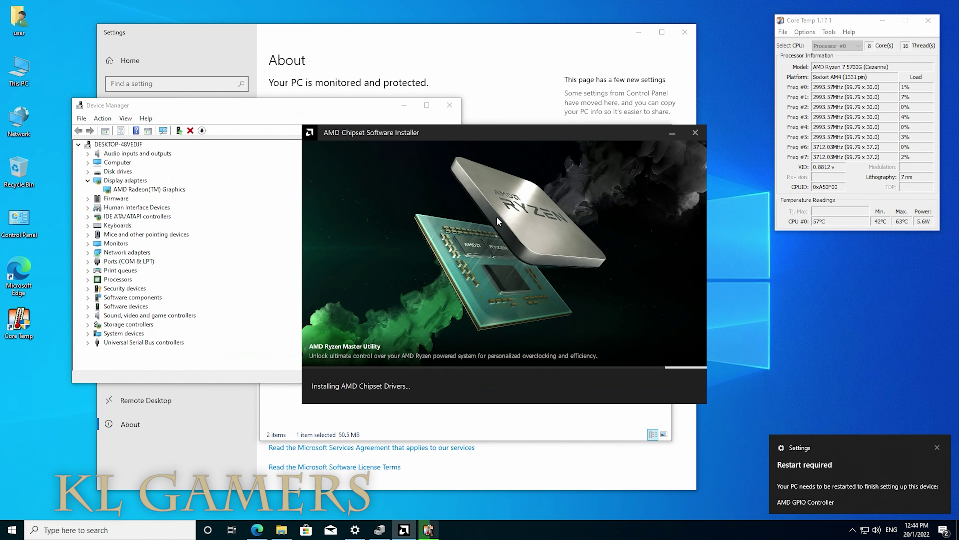
left_click(937, 447)
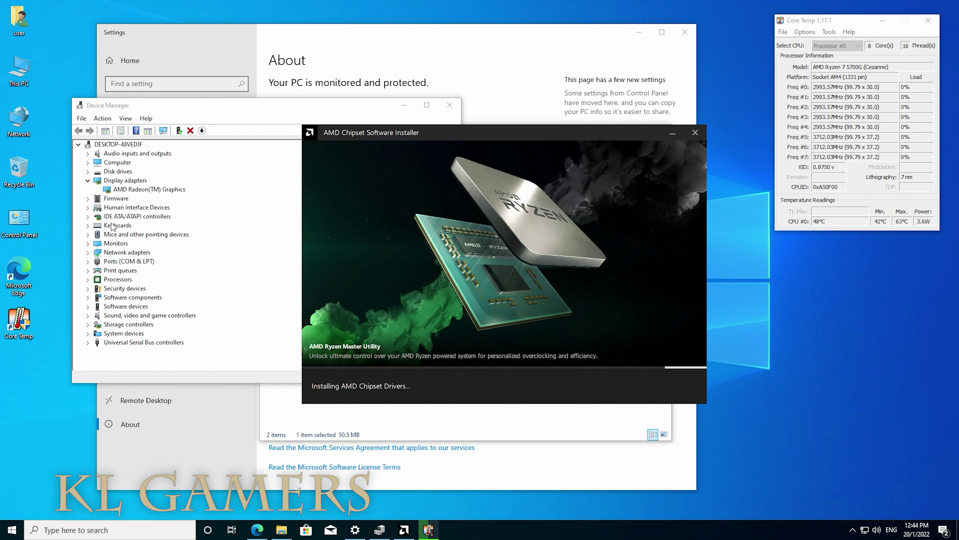
- Inspect the sound, video and game controllers in Device Manager, close it, and reposition the chipset installer window
left_click(88, 315)
left_click(89, 315)
left_click(89, 316)
left_click(89, 315)
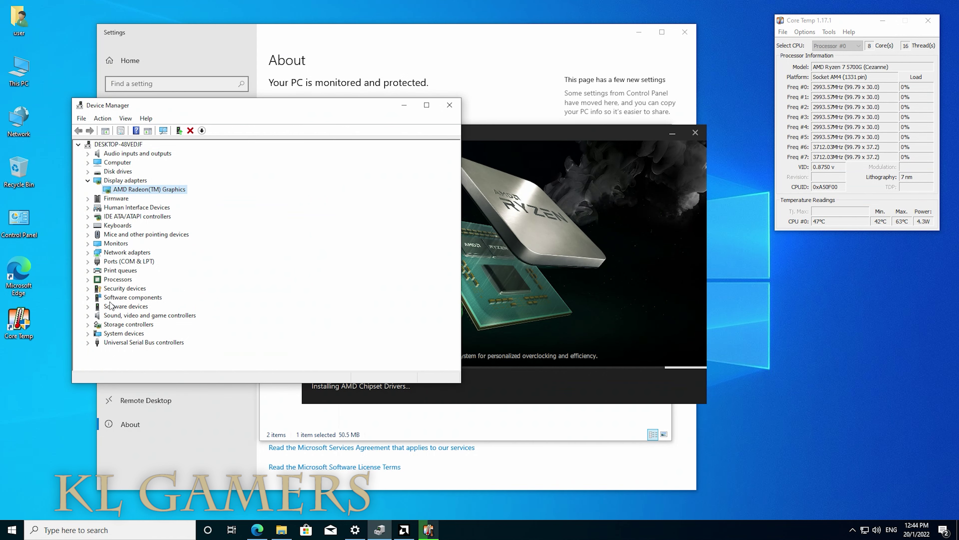
left_click(449, 105)
left_click_drag(547, 135, 463, 140)
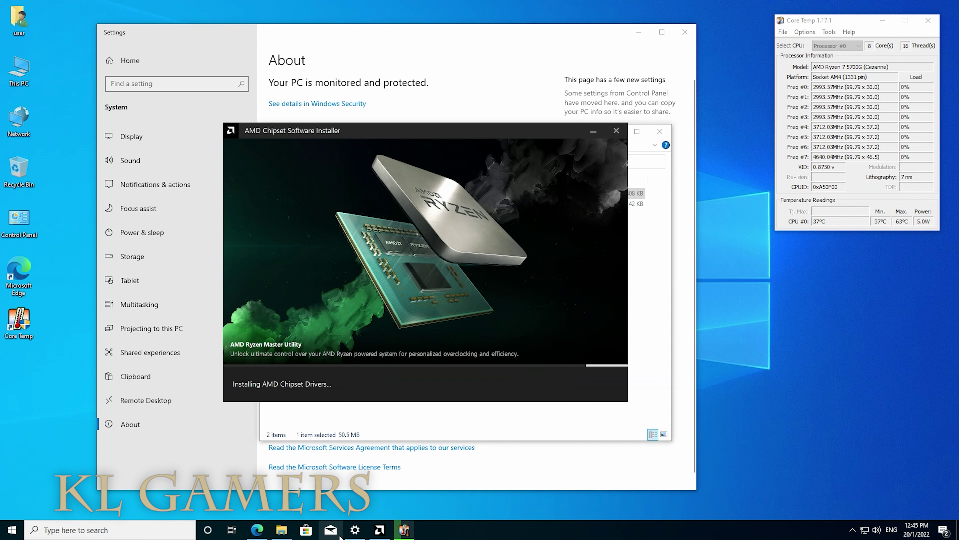
- Close the extracted chipset driver folder and minimize the Settings window to clear the desktop
left_click(354, 530)
left_click(374, 532)
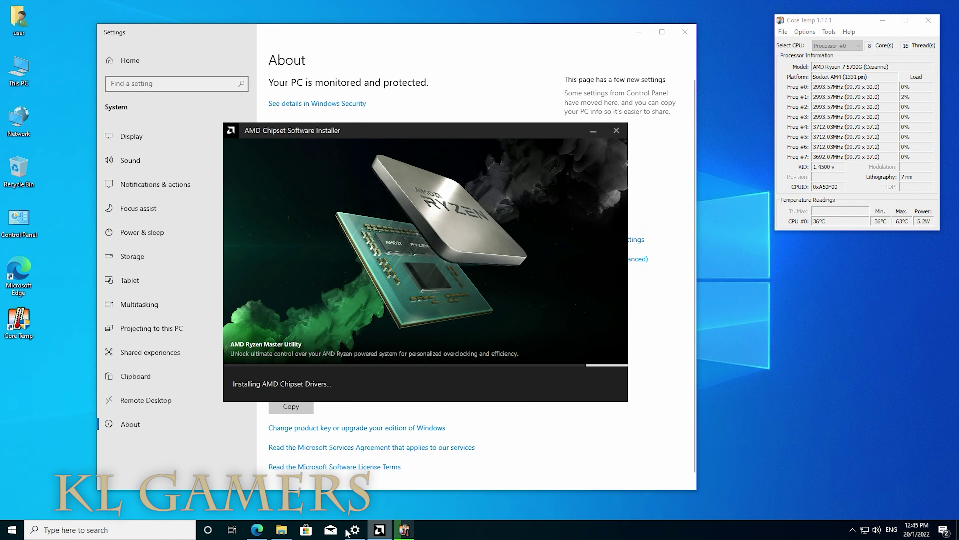
left_click(281, 529)
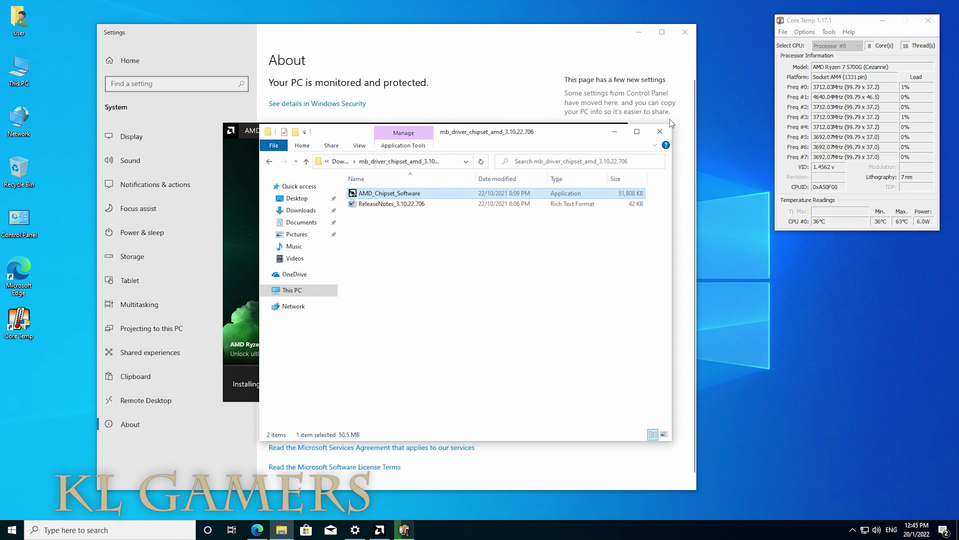
left_click(659, 131)
left_click(632, 114)
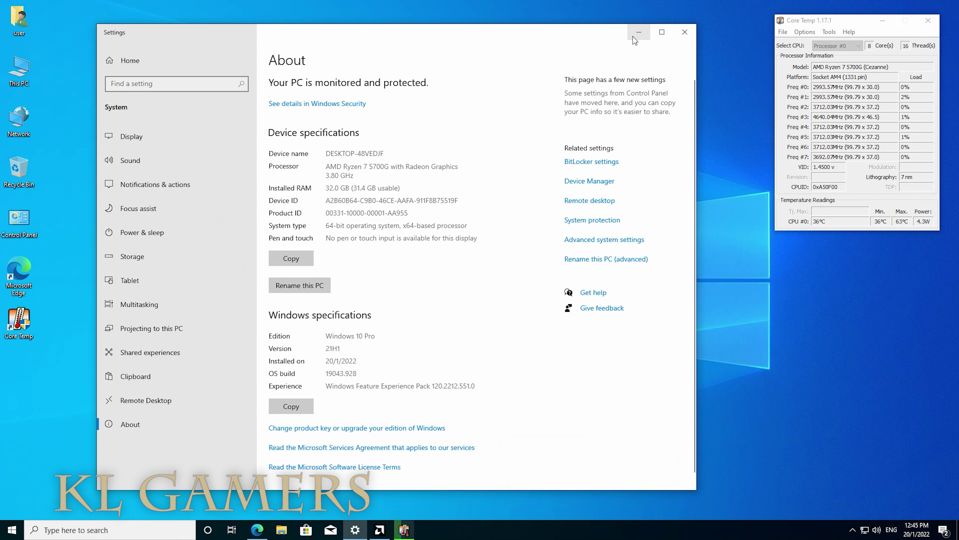
left_click(634, 36)
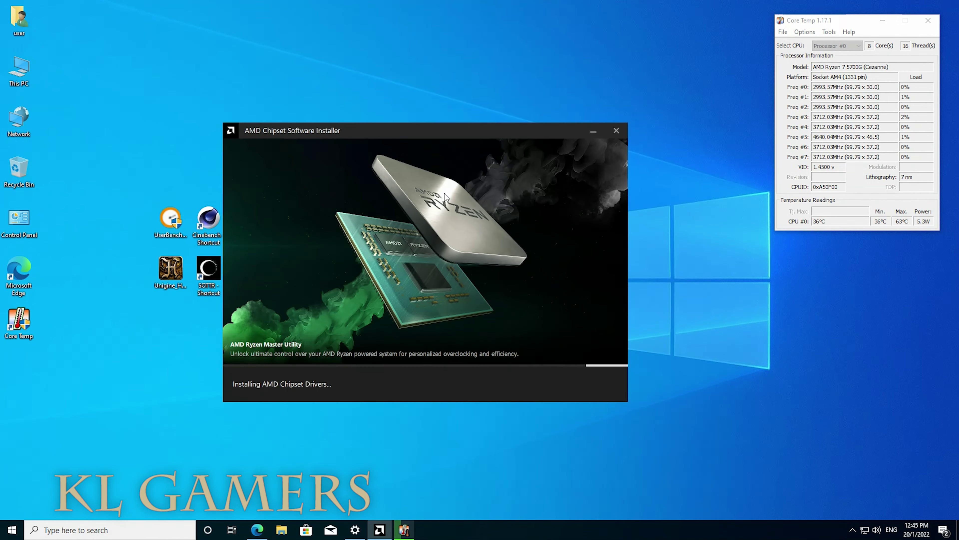
left_click(281, 529)
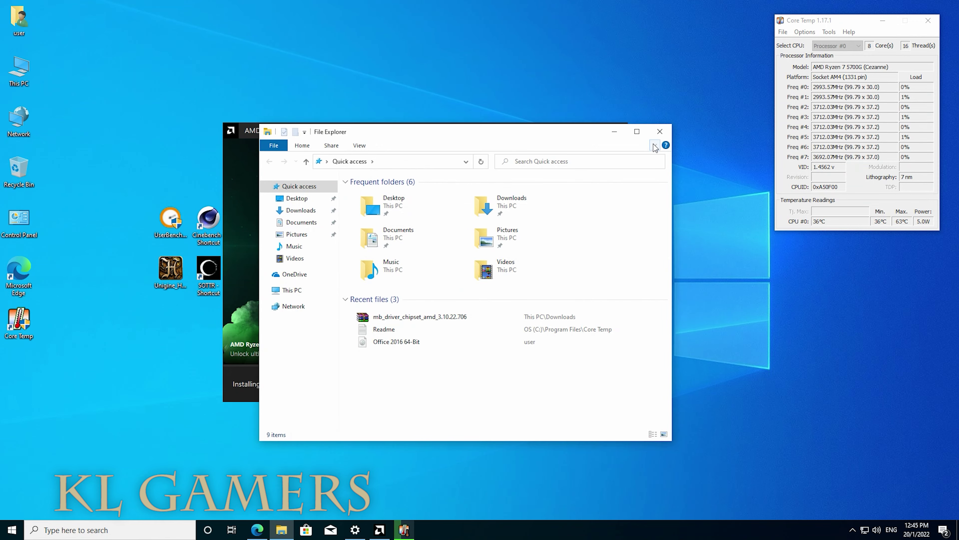
left_click(659, 131)
- Dismiss the "Restart required" and "Searching for Display Driver" notifications
left_click(853, 529)
left_click(943, 529)
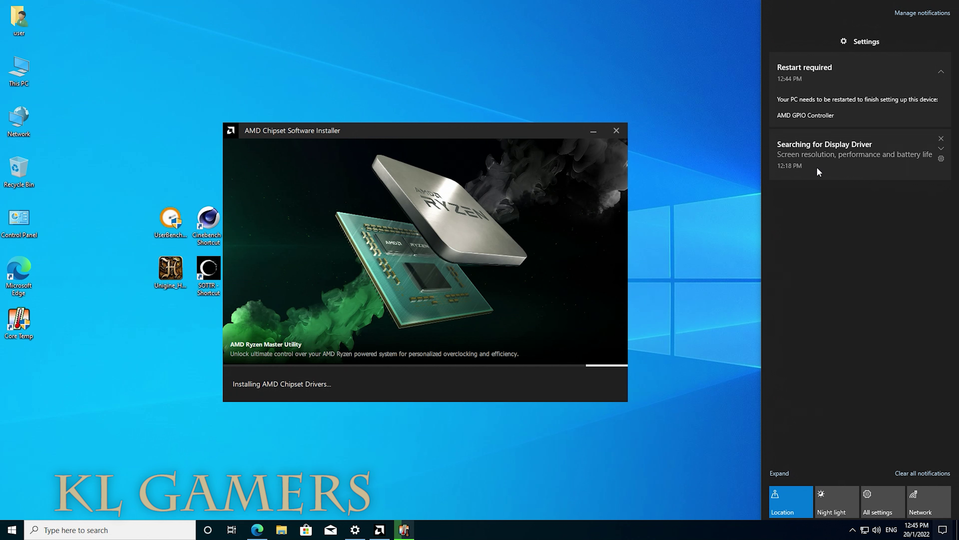
left_click(850, 85)
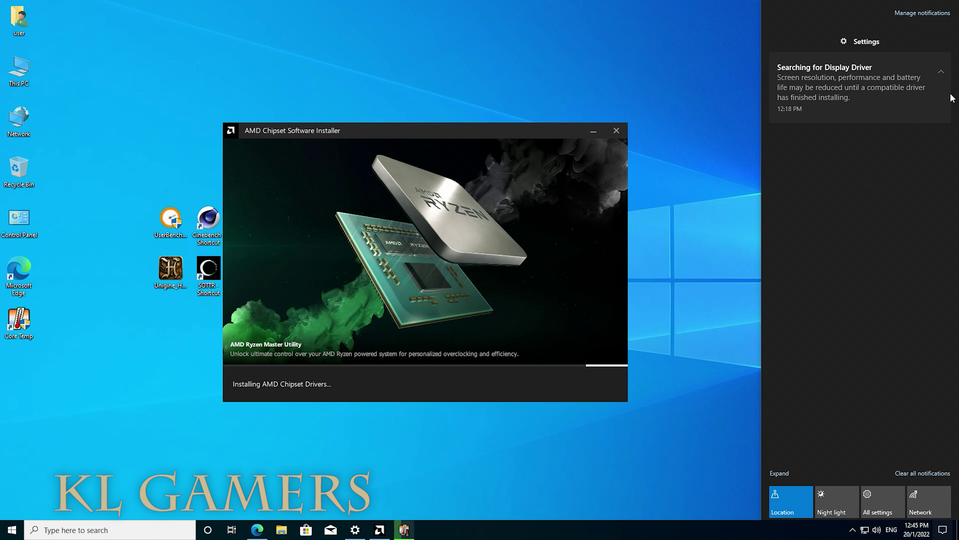
left_click(941, 64)
left_click(749, 252)
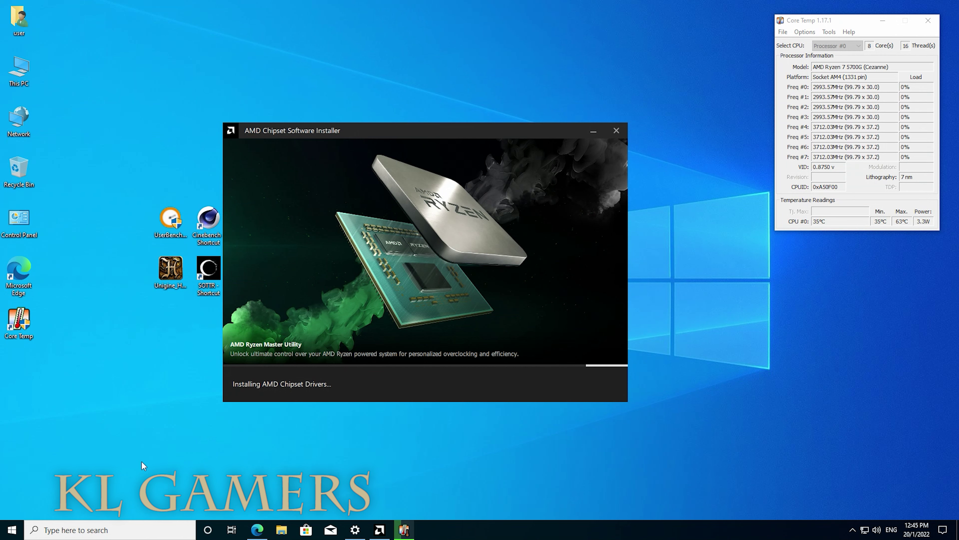
- Check the contents of the OS (C:) and DATA (D:) drives
left_click(355, 529)
left_click(634, 37)
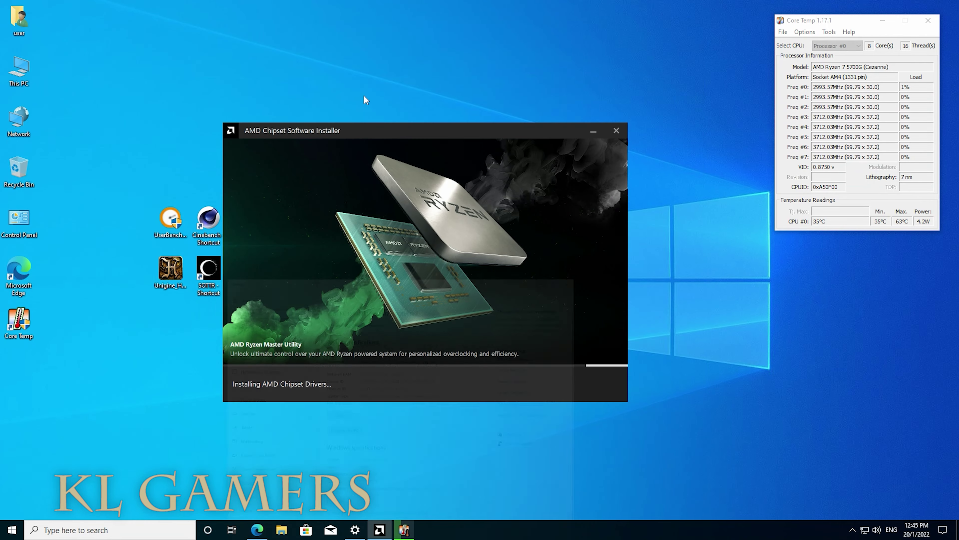
double_click(18, 70)
double_click(426, 332)
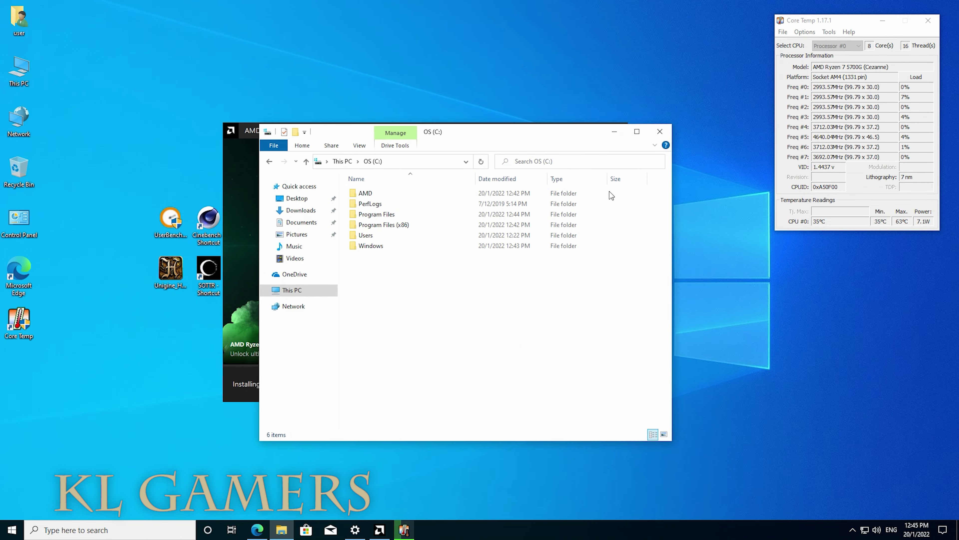
left_click(659, 132)
double_click(15, 64)
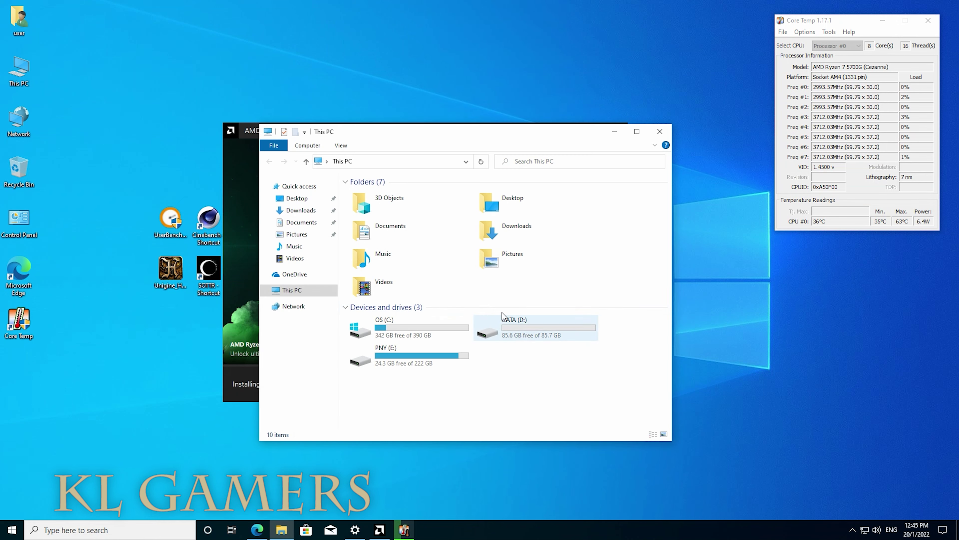
double_click(504, 319)
left_click(660, 131)
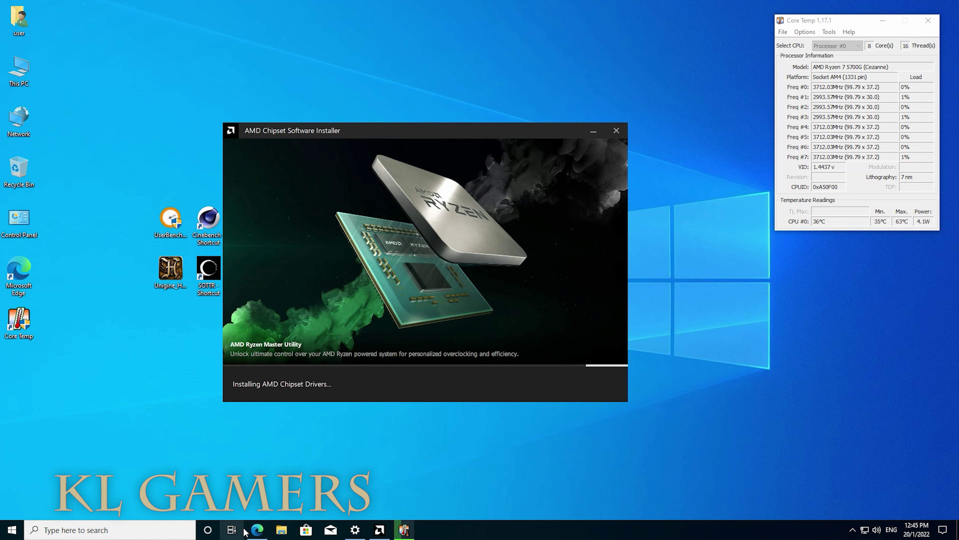
- Review the Chipset driver list on the GIGABYTE support page and minimize the browser
left_click(257, 529)
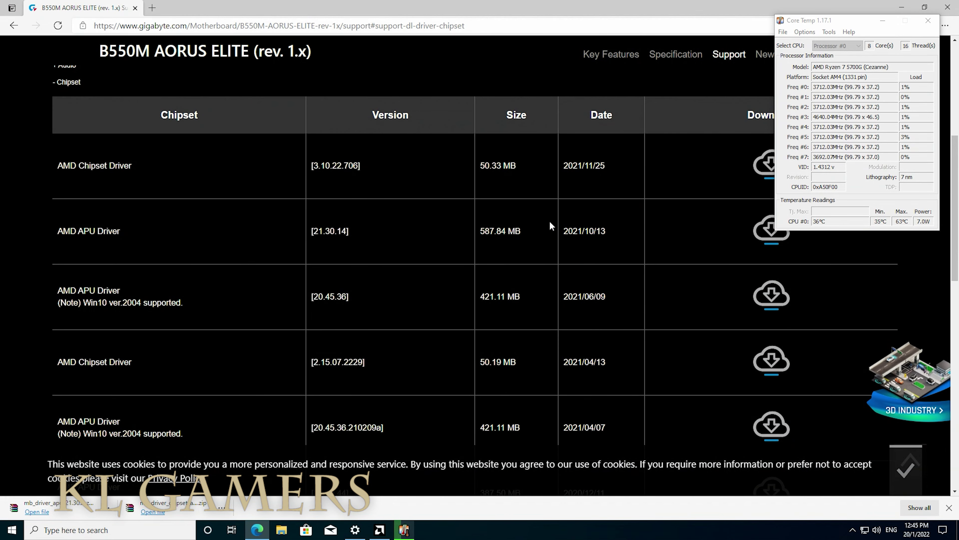
scroll(551, 223, "down", 2)
left_click(901, 7)
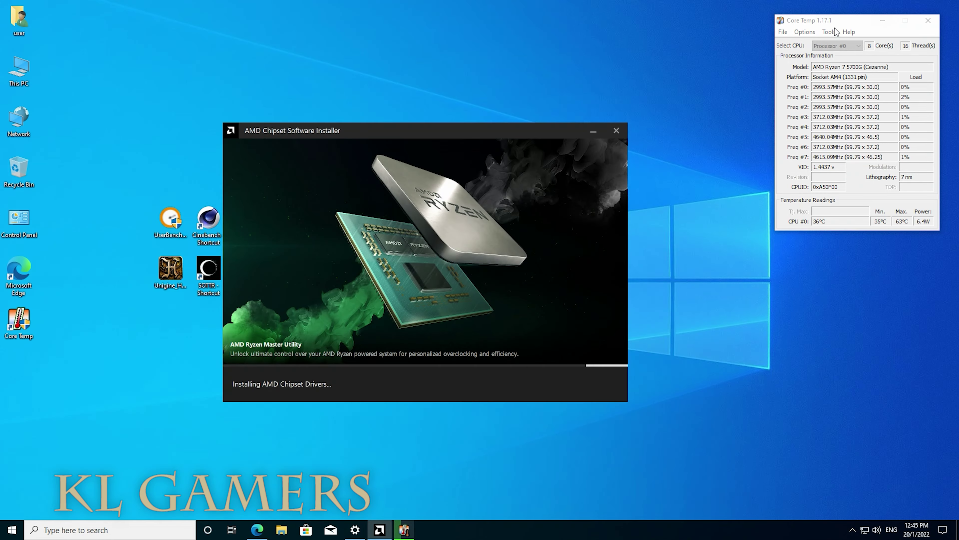
left_click(6, 529)
left_click(12, 509)
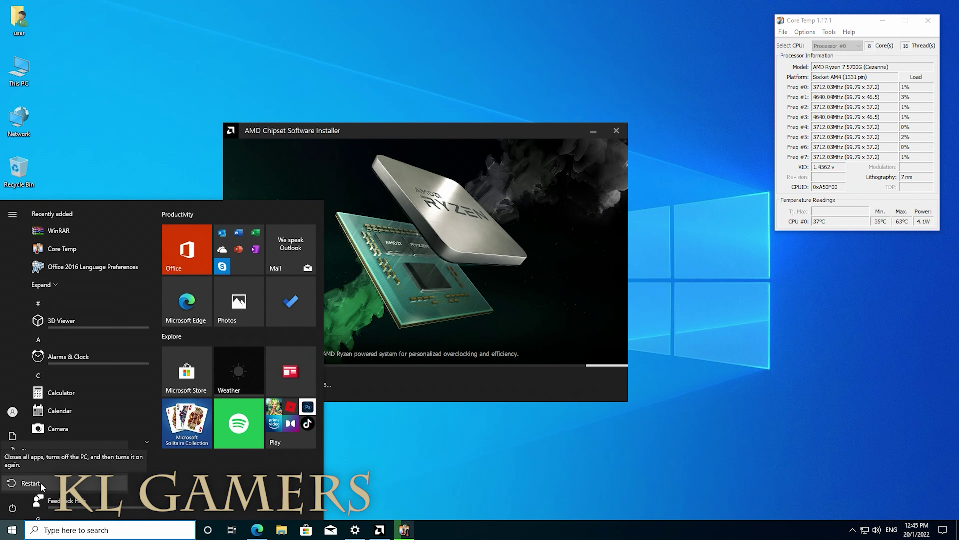
left_click(542, 463)
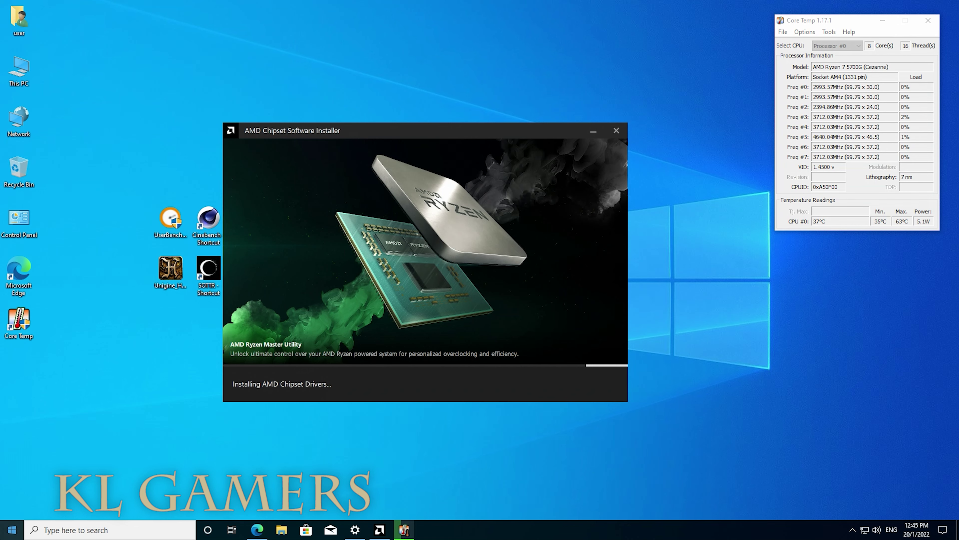
- Restart the PC from Windows
left_click(12, 529)
left_click(13, 507)
left_click(31, 483)
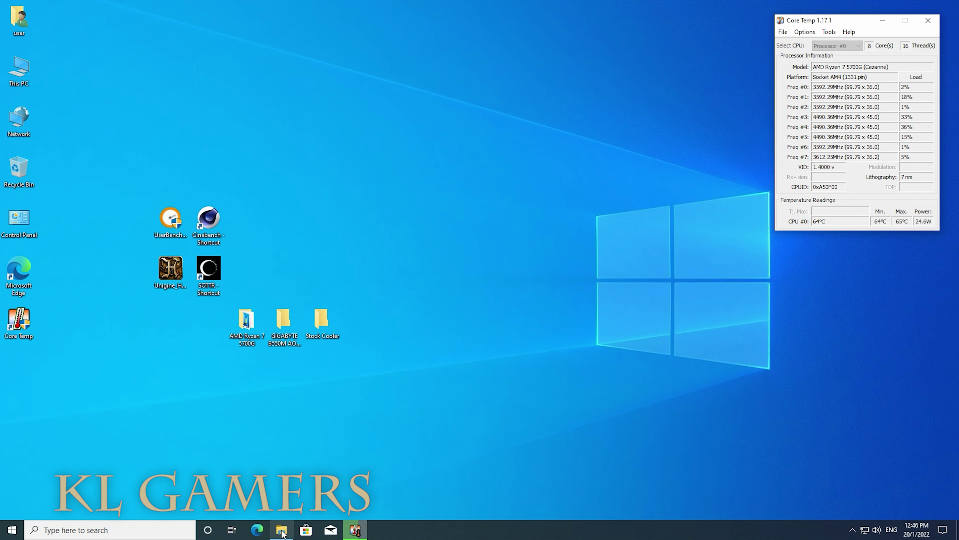
- Extract the mb_driver_apu_21.30.14.210826a archive in Downloads to a subfolder of the same name
left_click(282, 531)
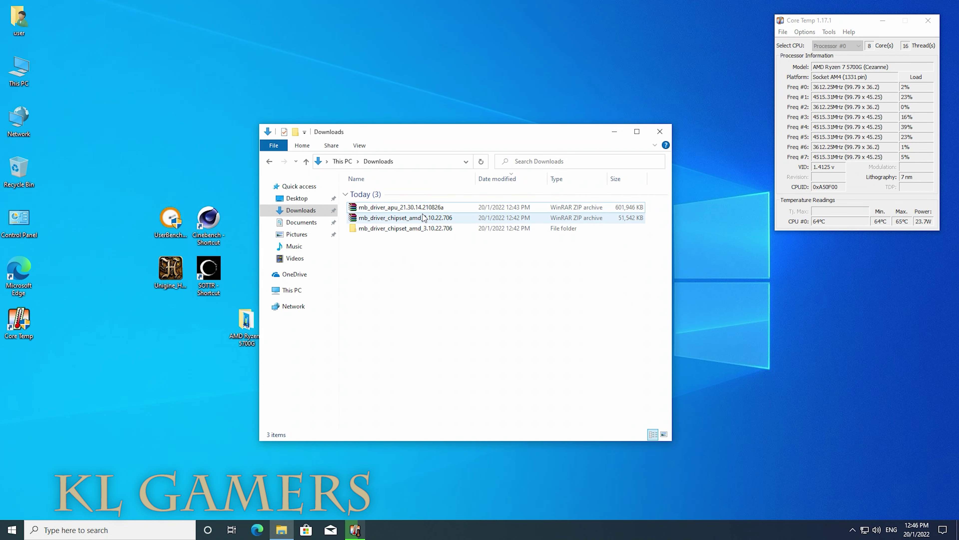
left_click(403, 207)
right_click(403, 208)
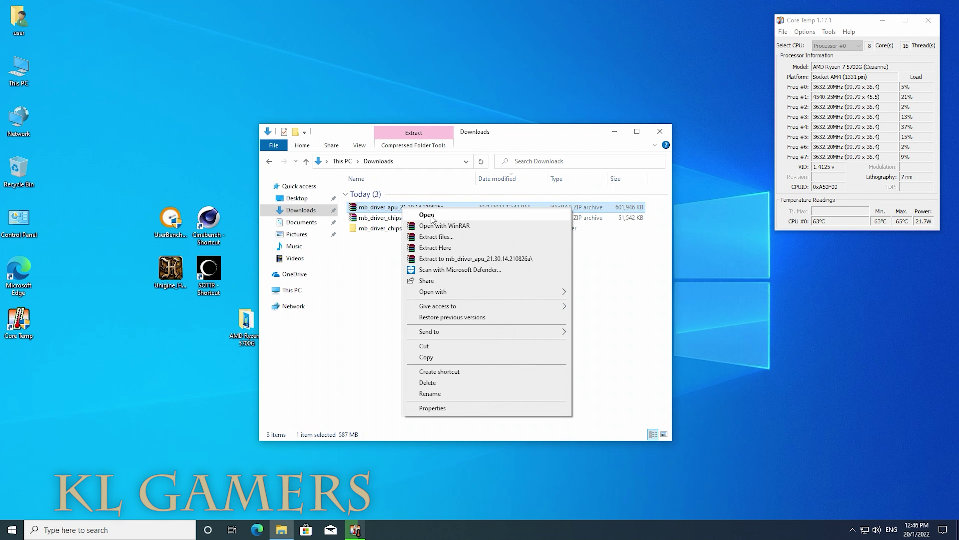
left_click(443, 259)
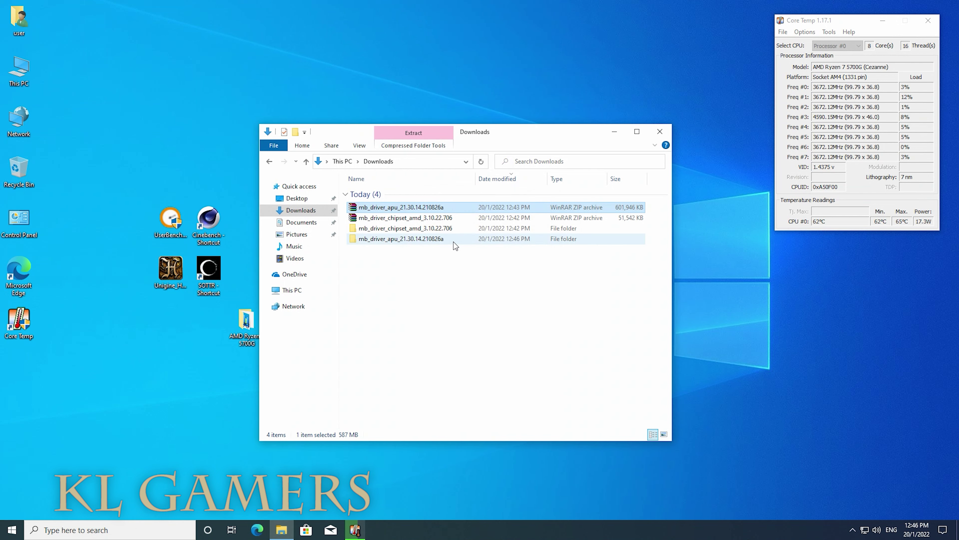
- Run Setup from the 210826a-371510C-Channel folder inside the extracted APU driver folder, with permission to make changes
left_click(420, 240)
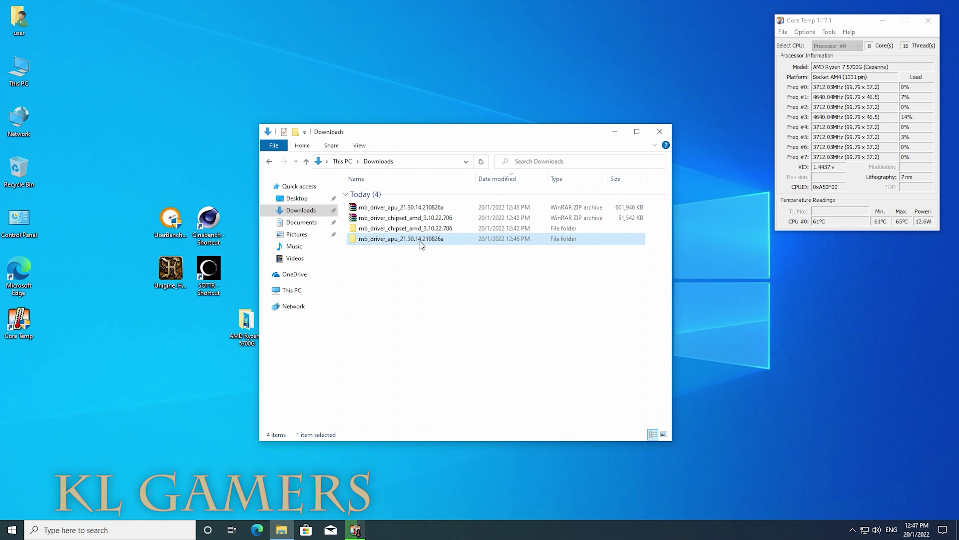
double_click(420, 242)
double_click(417, 194)
double_click(392, 226)
left_click(435, 332)
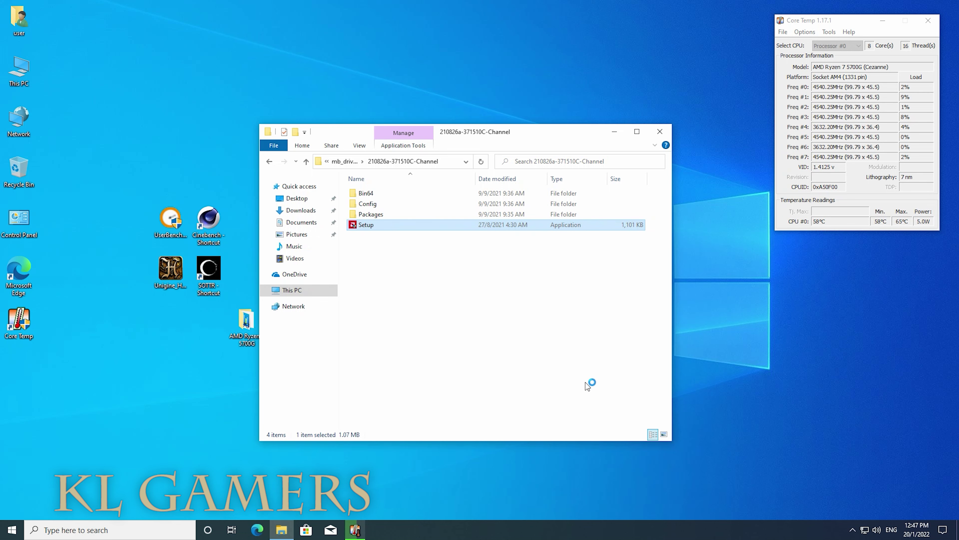
left_click(852, 528)
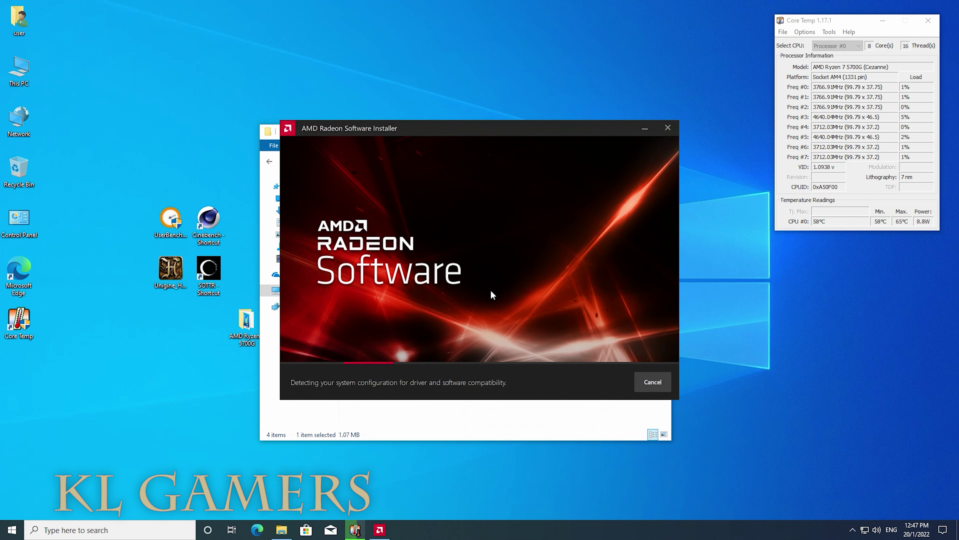
- Minimize the driver folder, show the Radeon installer's additional options, and start the Full Install of AMD Radeon Graphics version 21.30.14
left_click(535, 439)
left_click(609, 135)
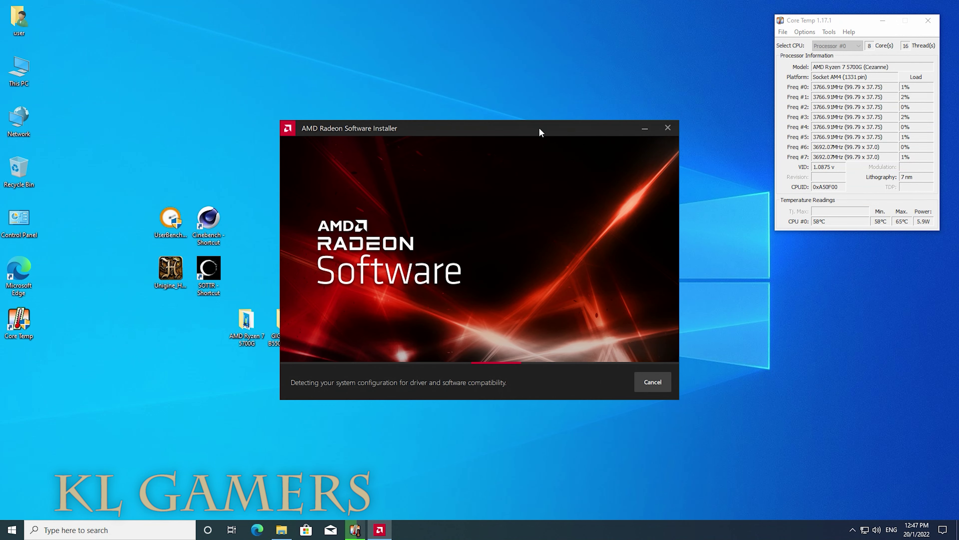
left_click_drag(540, 132, 500, 141)
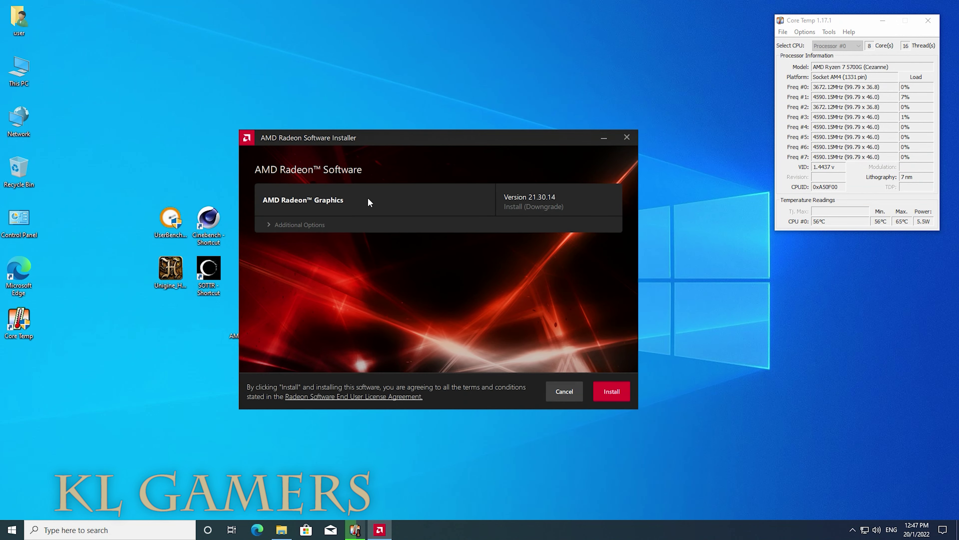
left_click(281, 224)
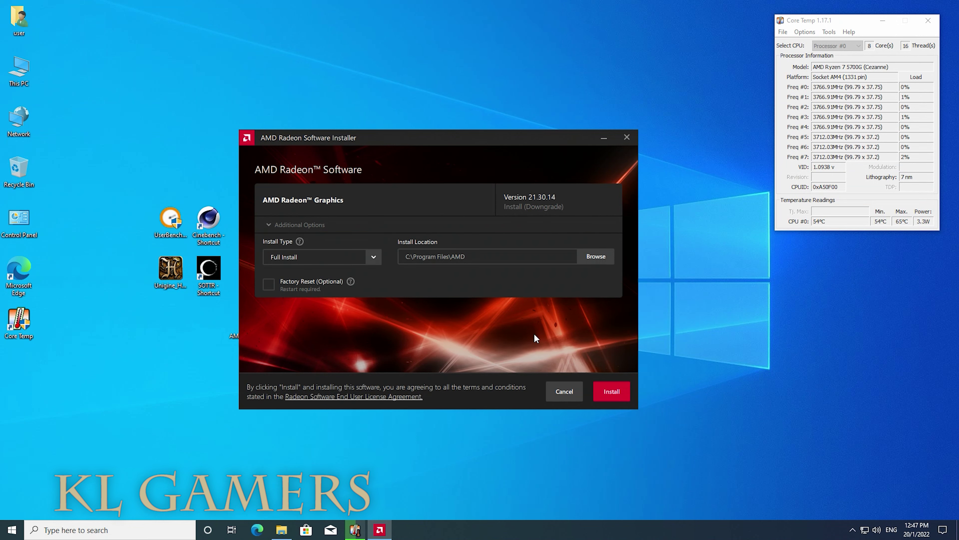
left_click(612, 391)
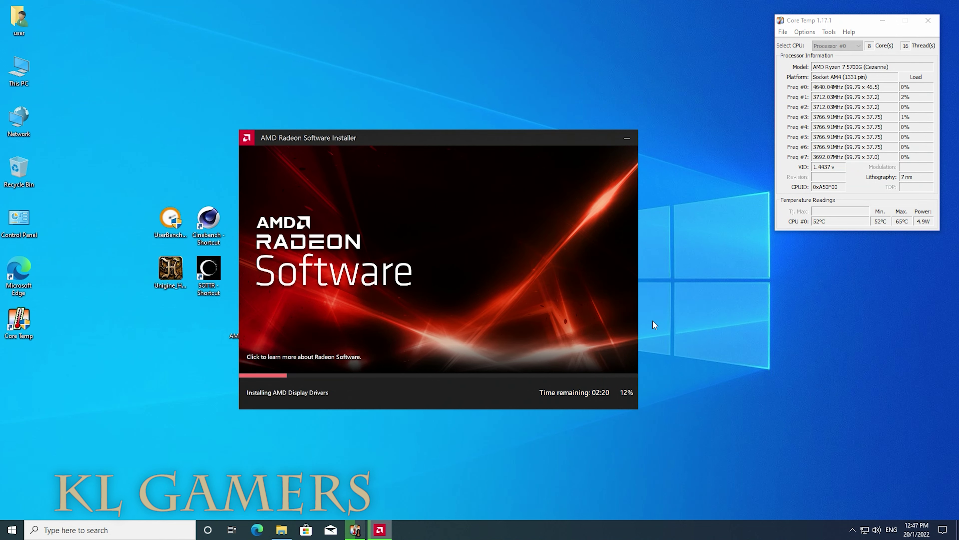
- Restart the system from the AMD Radeon Software Installer to complete the driver installation
left_click(853, 530)
left_click(829, 372)
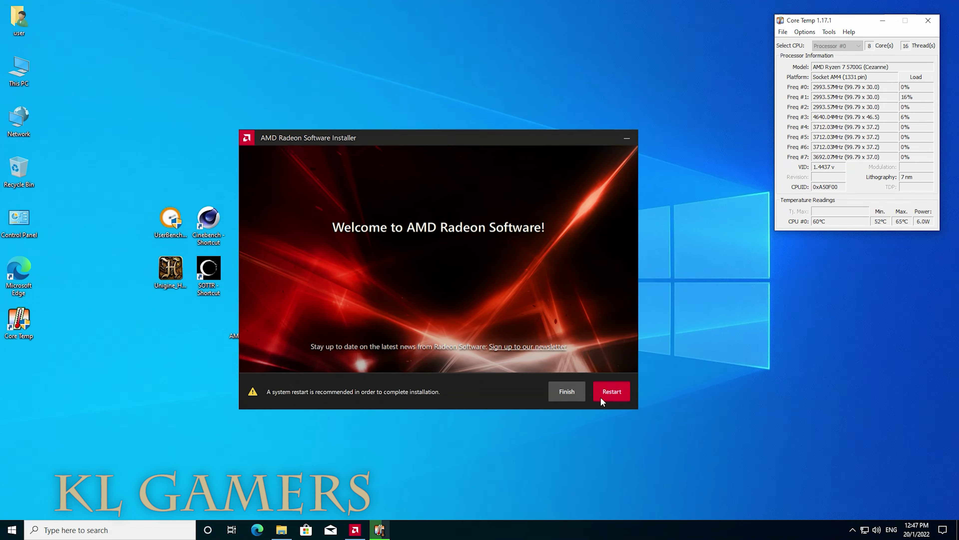
left_click(619, 393)
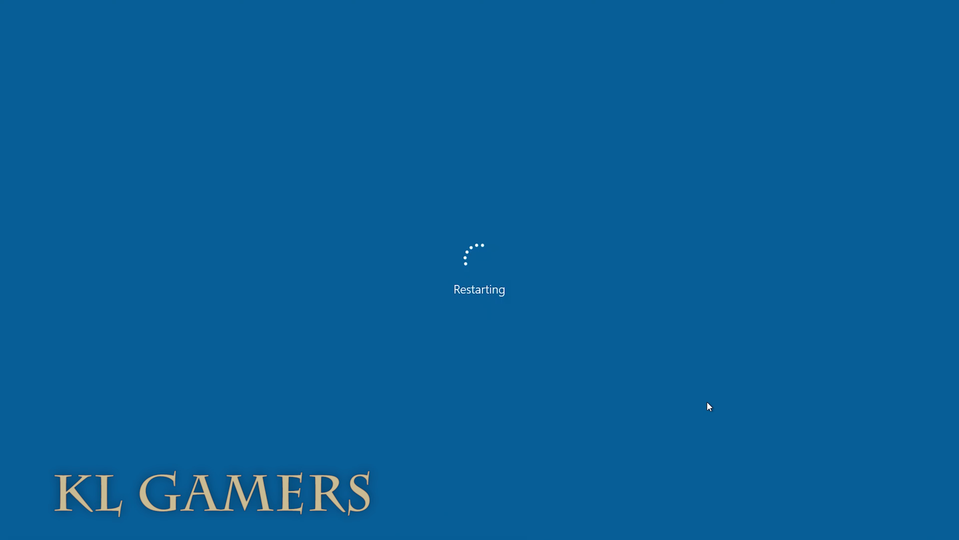